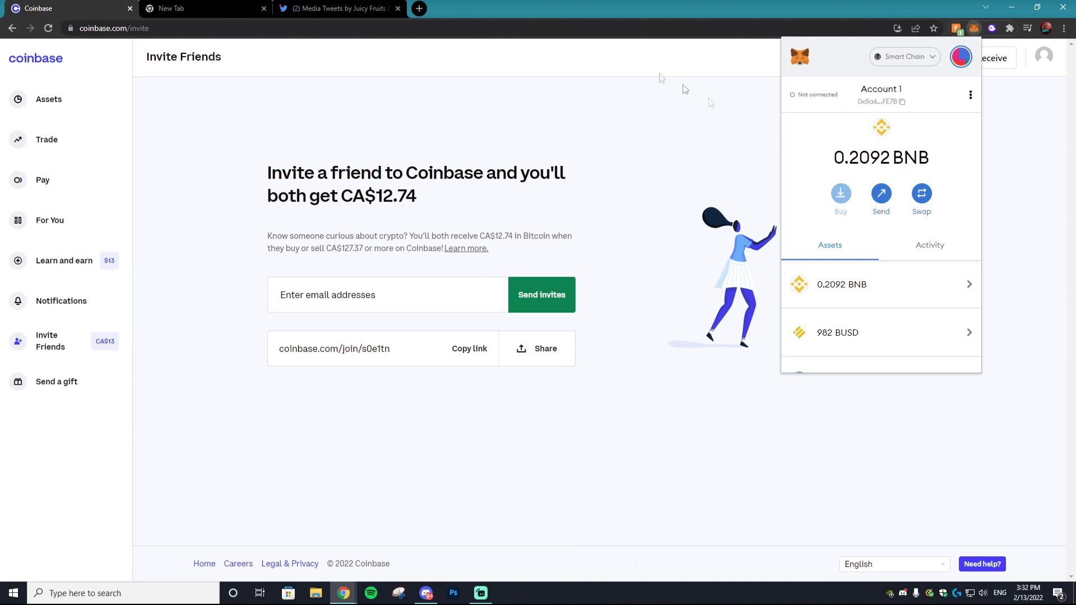
# Switch to the Juicy Fruits NFT Twitter media page
pyautogui.click(348, 8)
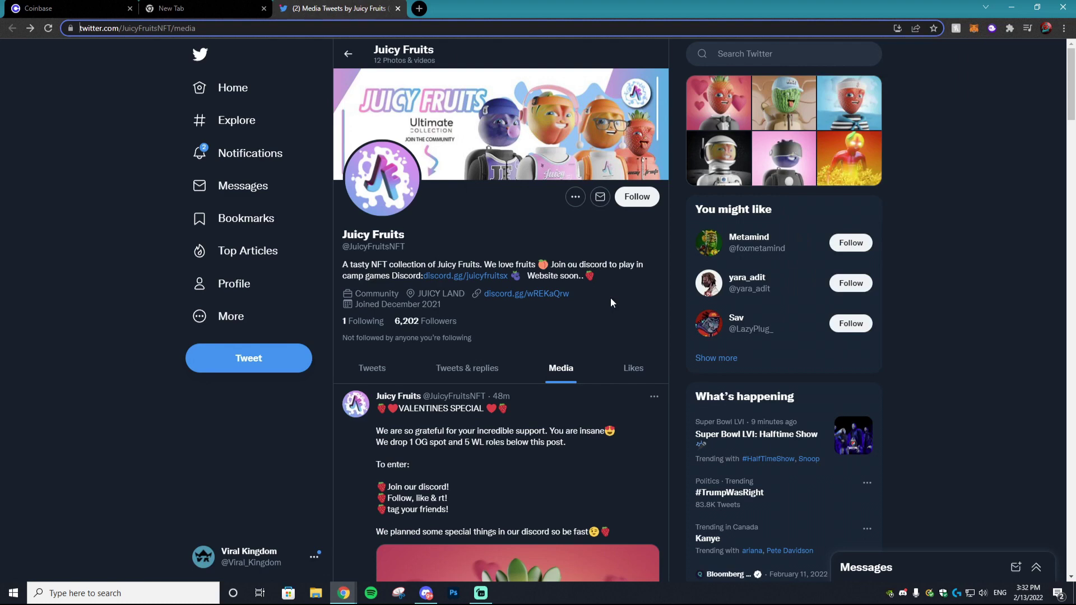
# Scroll the Juicy Fruits media timeline down to the Valentines special tweet
pyautogui.scroll(-5, 610, 298)
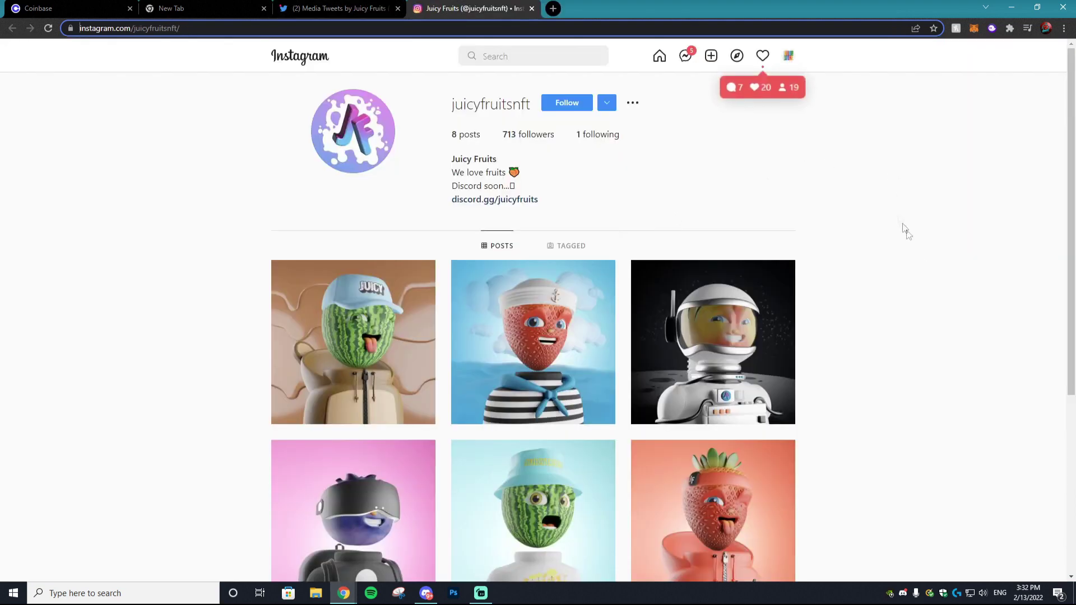
pyautogui.scroll(-5, 908, 253)
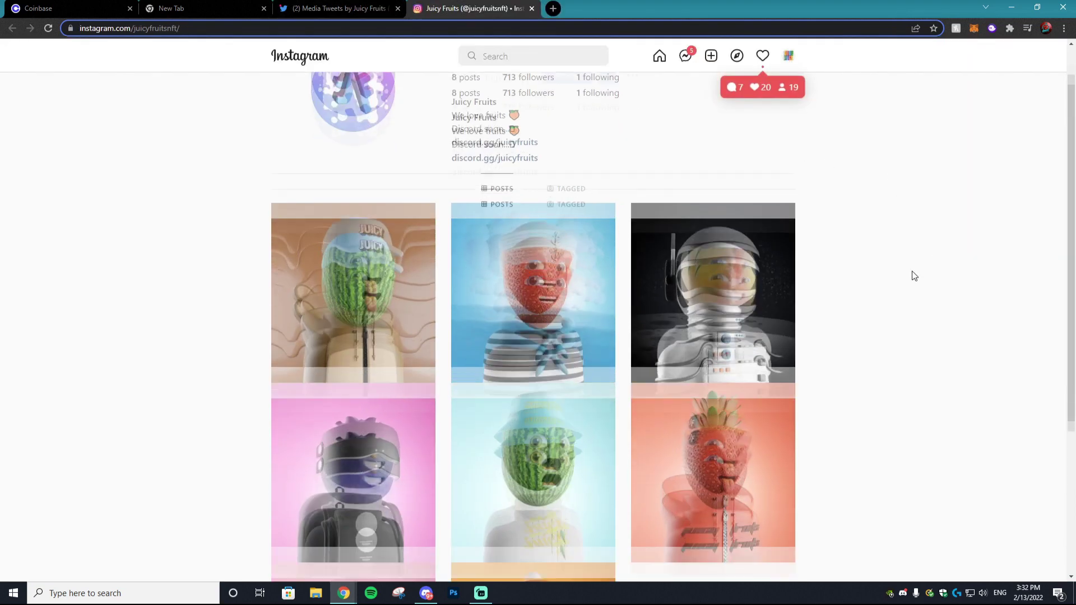
pyautogui.scroll(4, 785, 331)
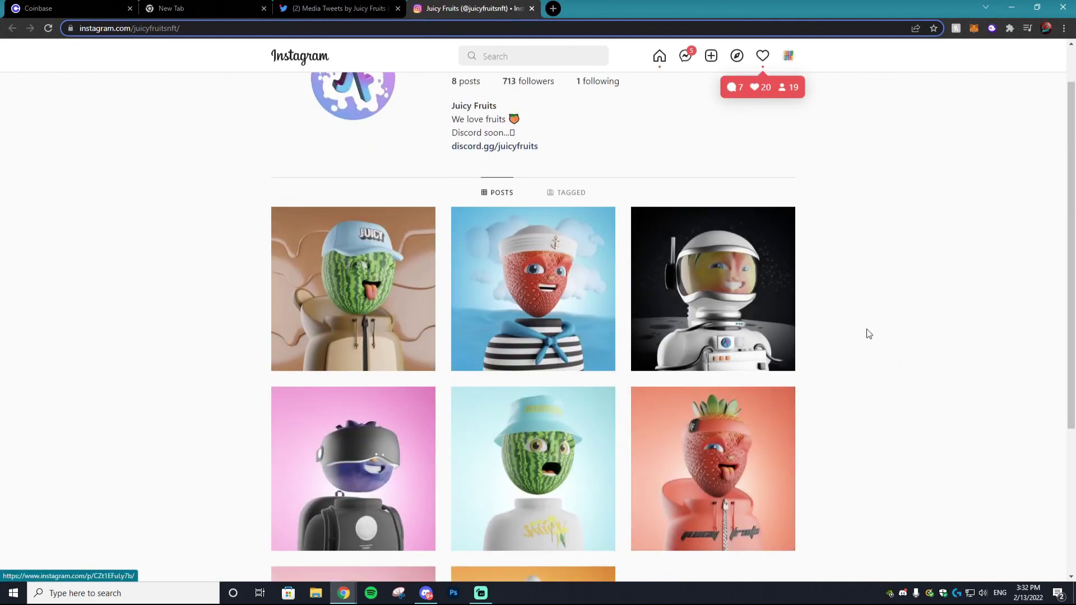
pyautogui.scroll(1, 765, 259)
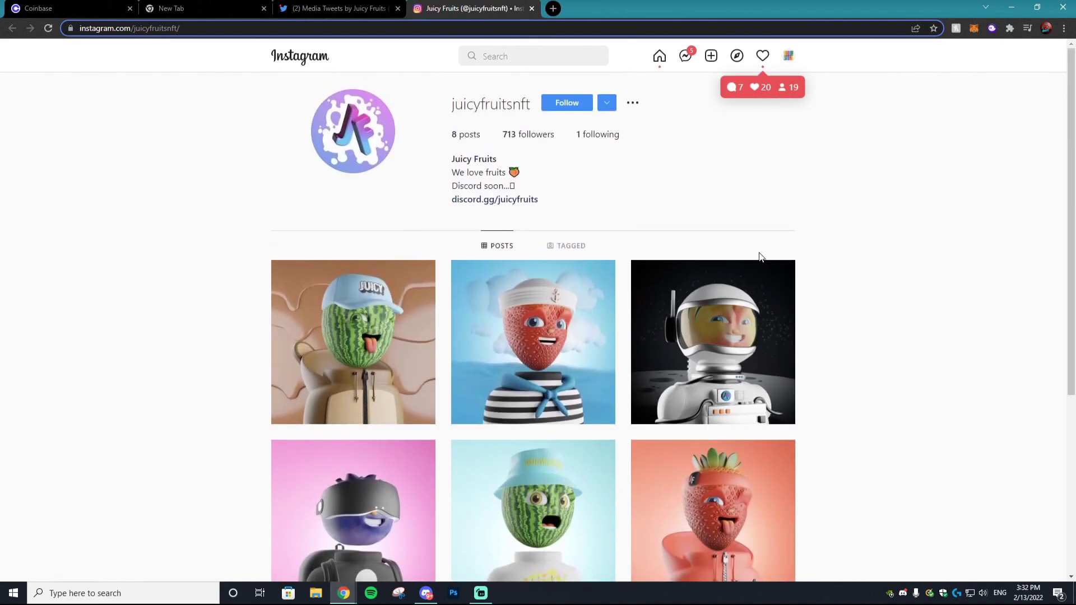
pyautogui.scroll(-4, 732, 257)
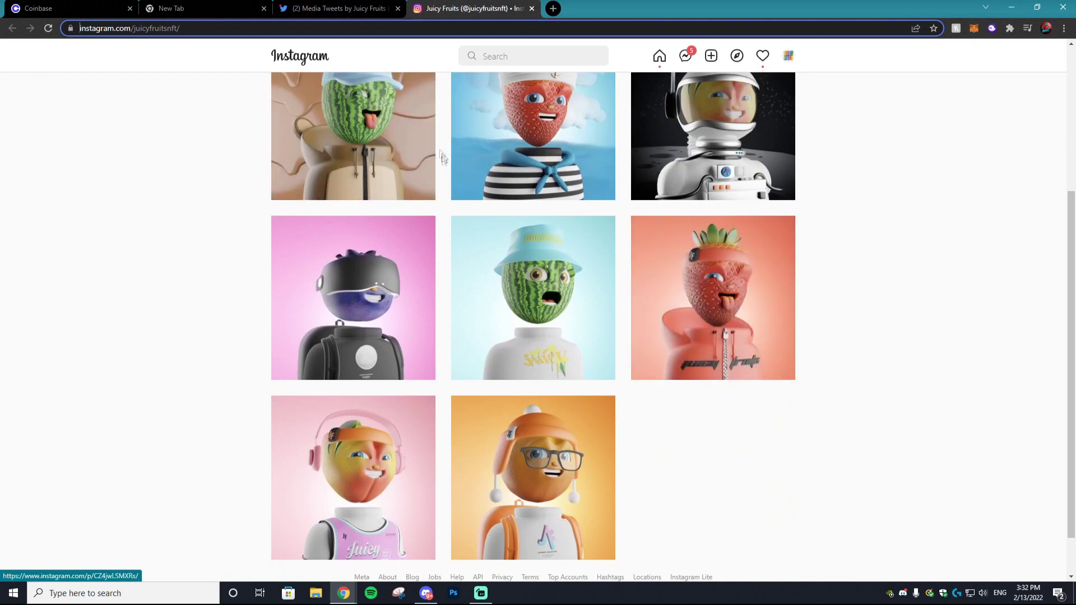
pyautogui.click(336, 8)
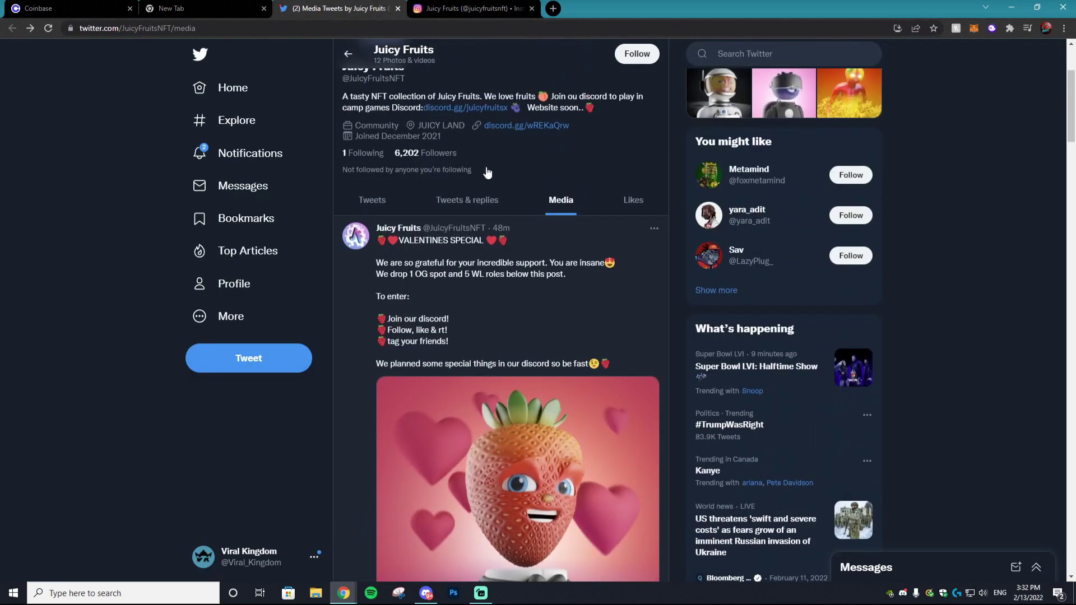
# Scroll through the Juicy Fruits media timeline, then return to the Coinbase page
pyautogui.scroll(-5, 527, 328)
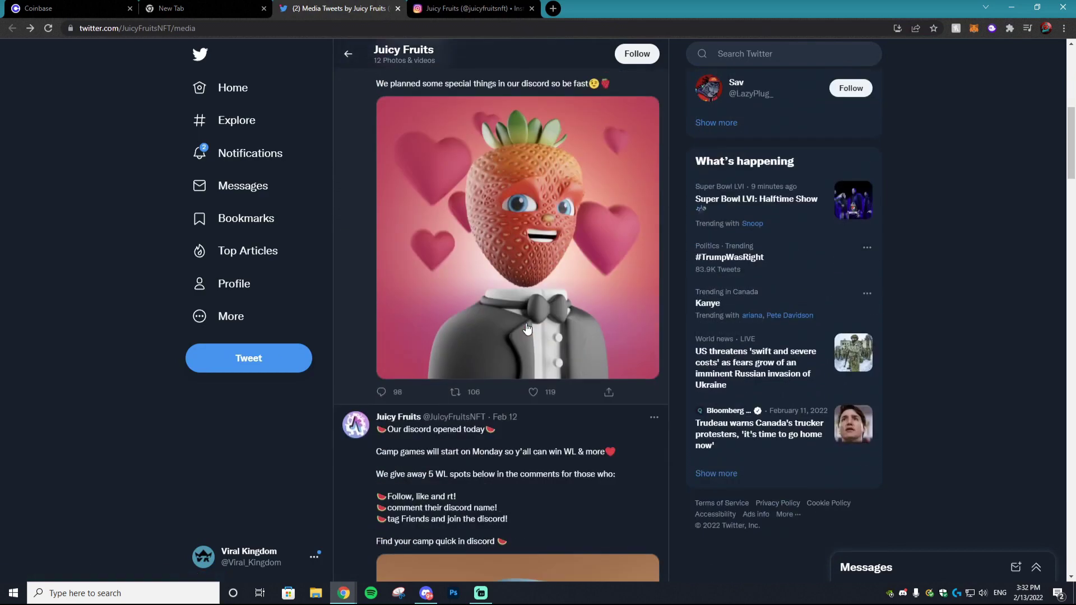
pyautogui.scroll(5, 530, 330)
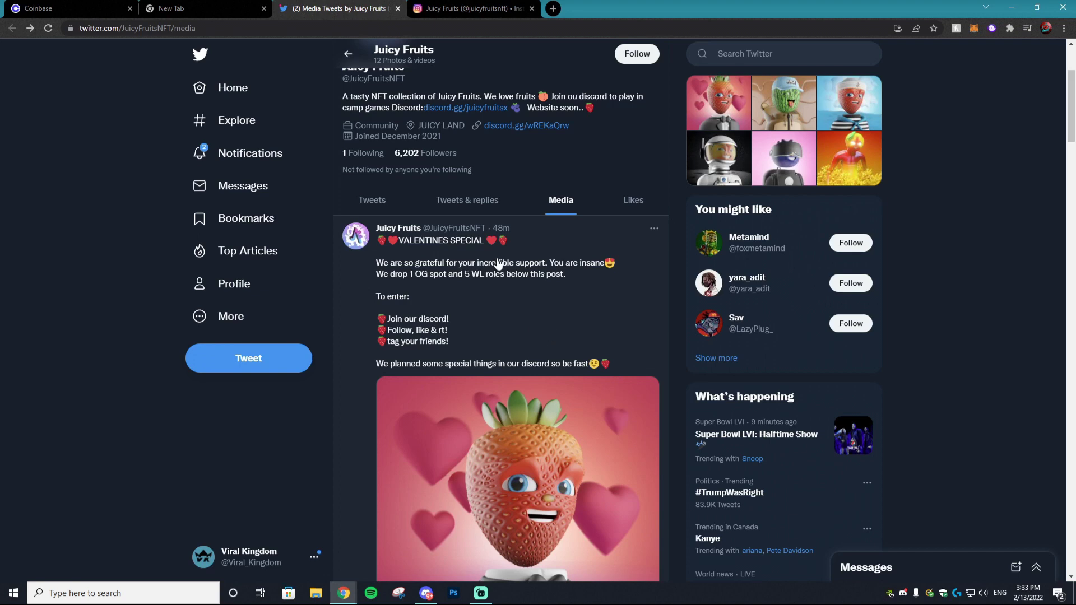
pyautogui.click(96, 5)
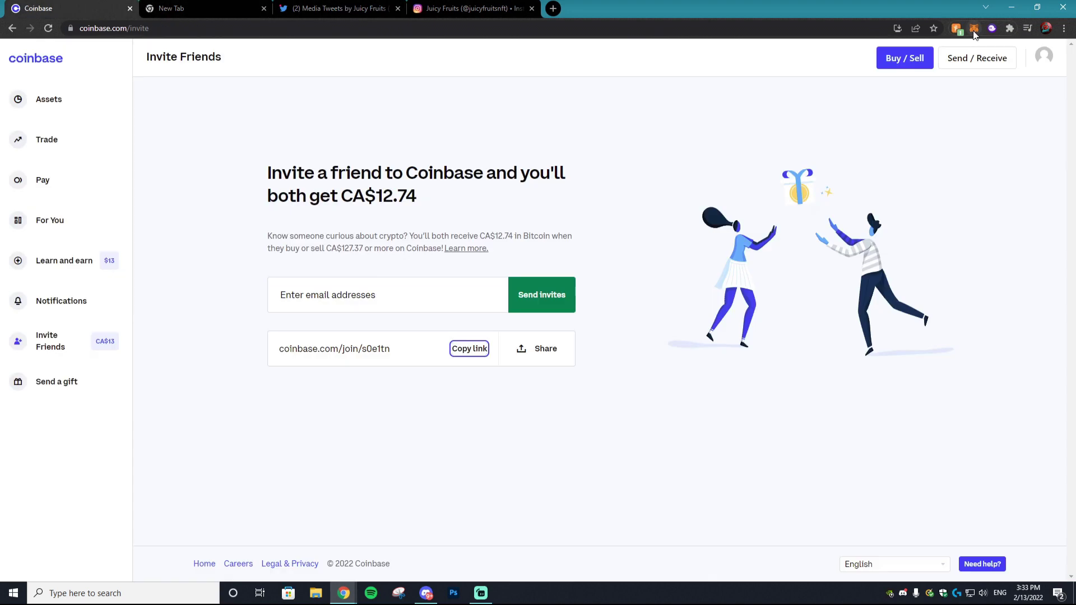
pyautogui.click(976, 29)
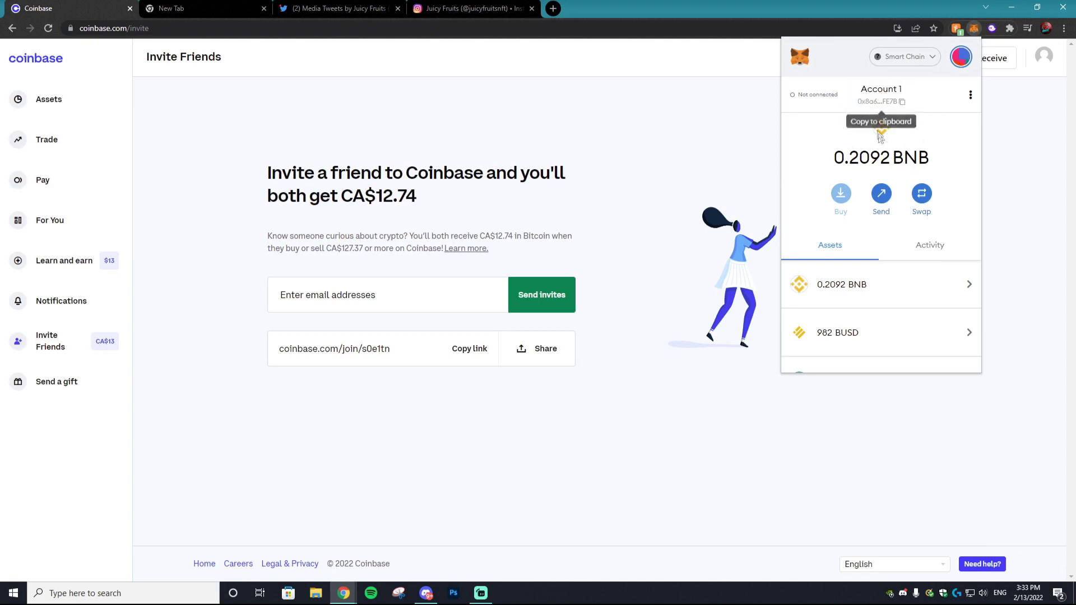
pyautogui.scroll(-2, 878, 146)
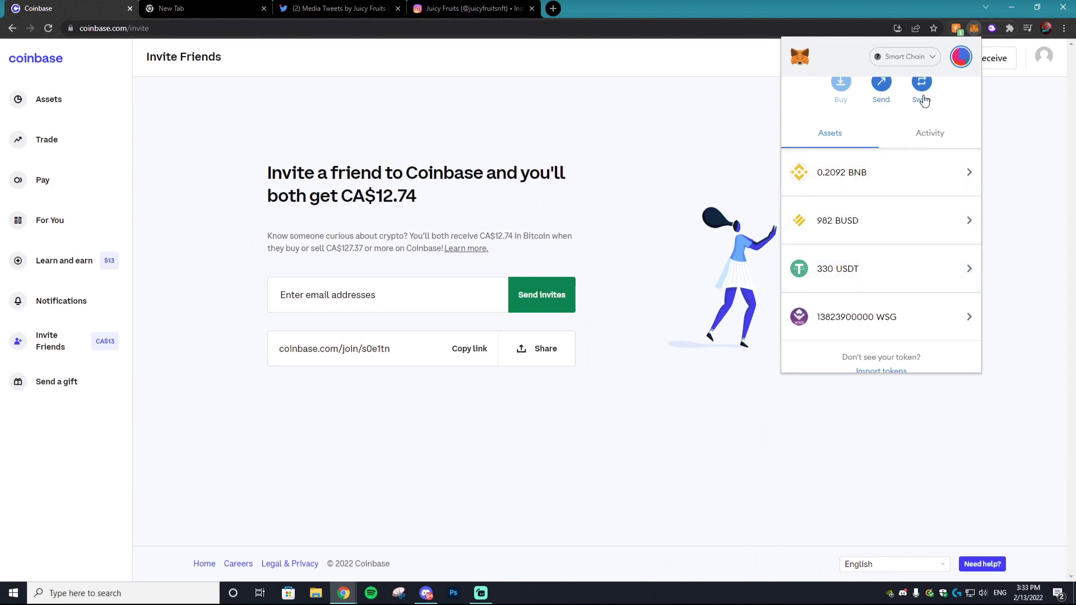
pyautogui.scroll(2, 925, 140)
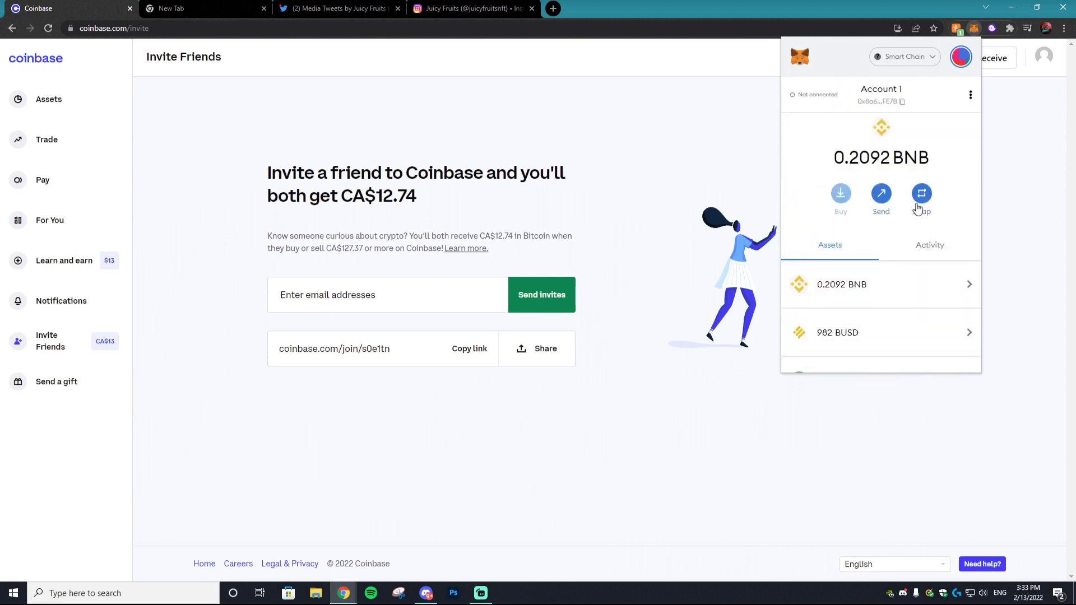
pyautogui.scroll(-1, 927, 201)
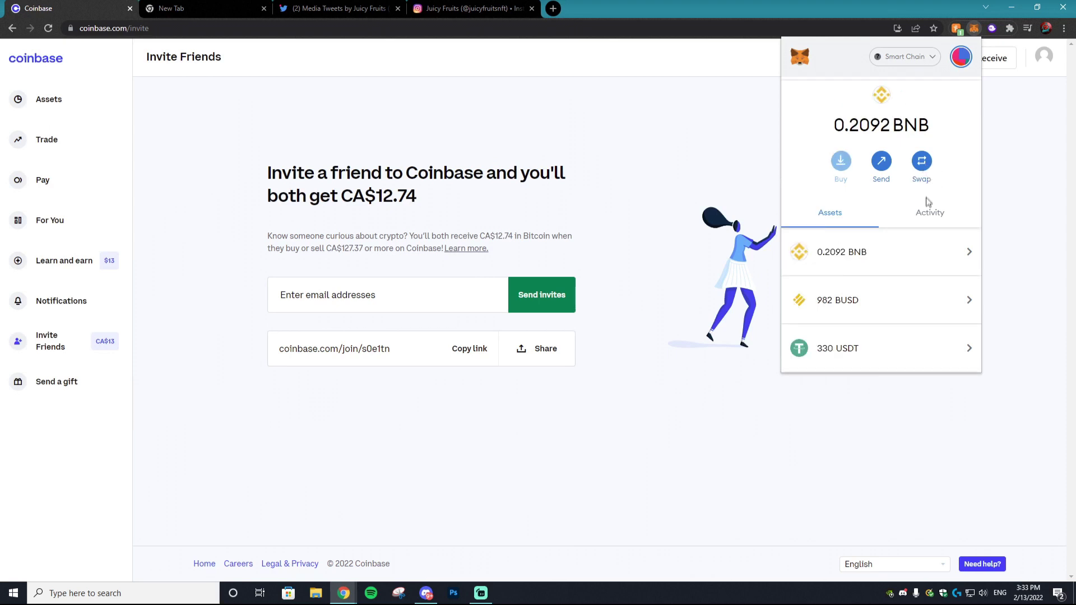
pyautogui.scroll(1, 928, 207)
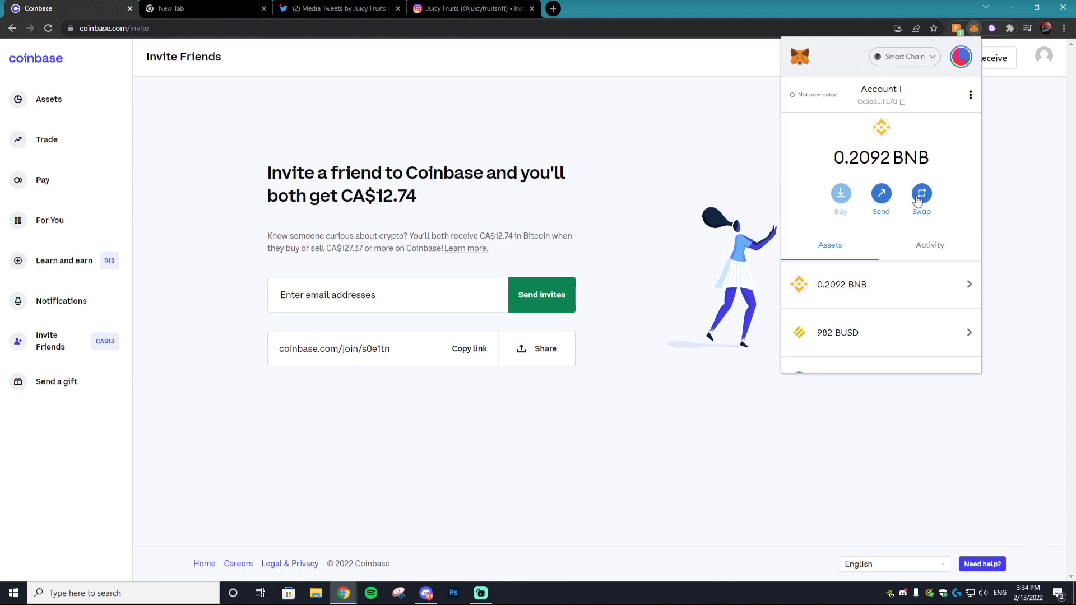
pyautogui.click(917, 201)
pyautogui.click(835, 148)
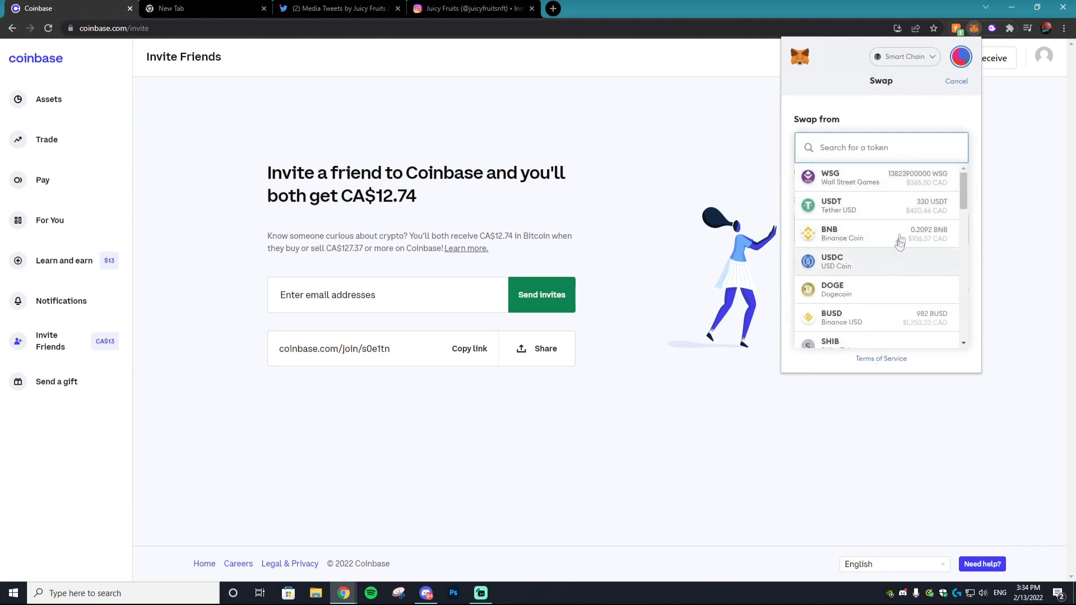
pyautogui.click(877, 182)
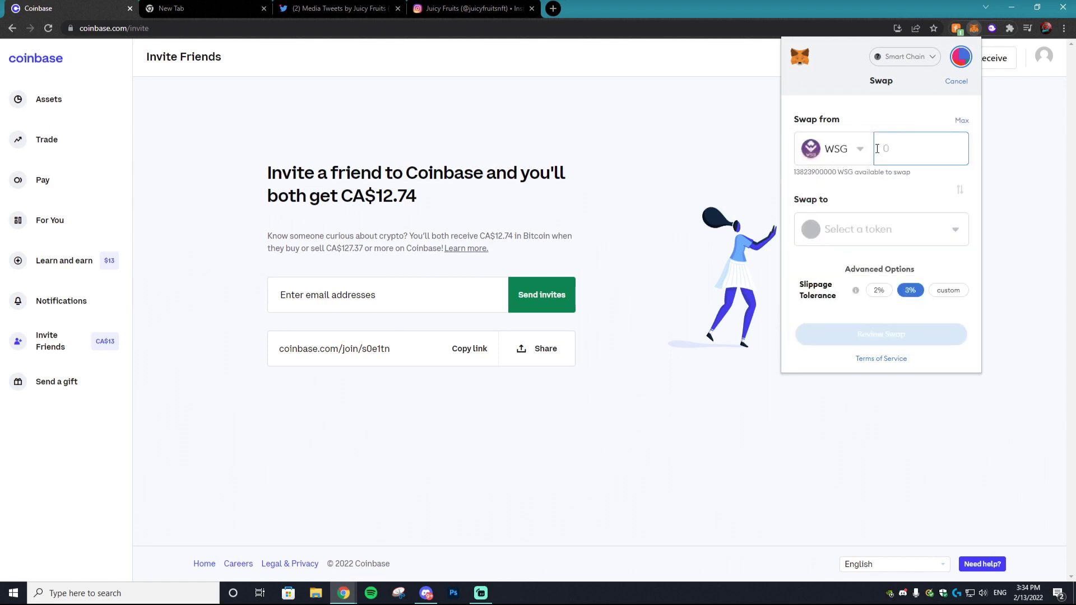
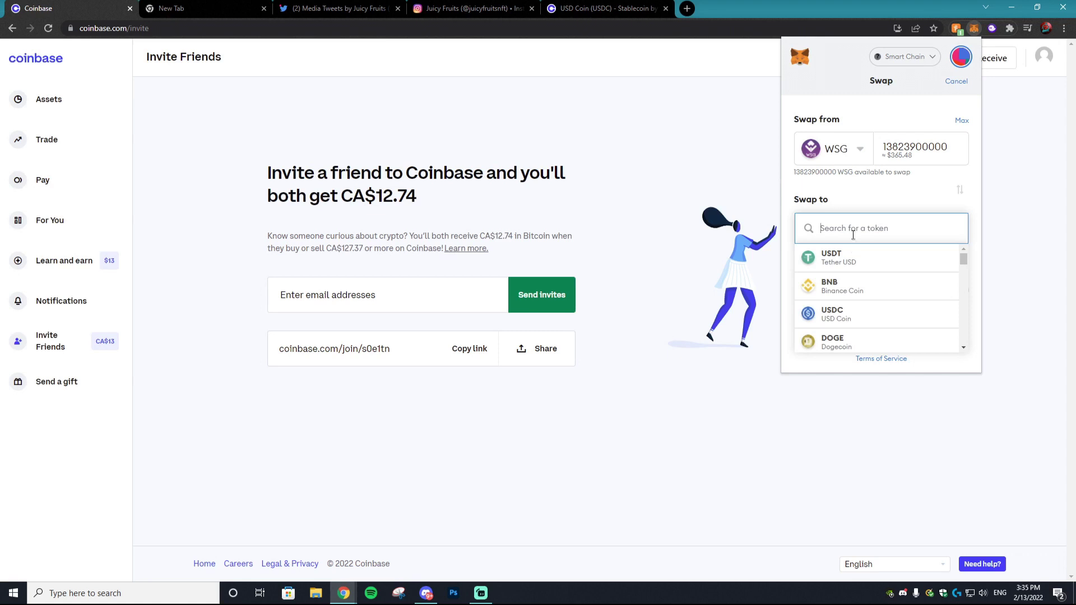
pyautogui.click(849, 321)
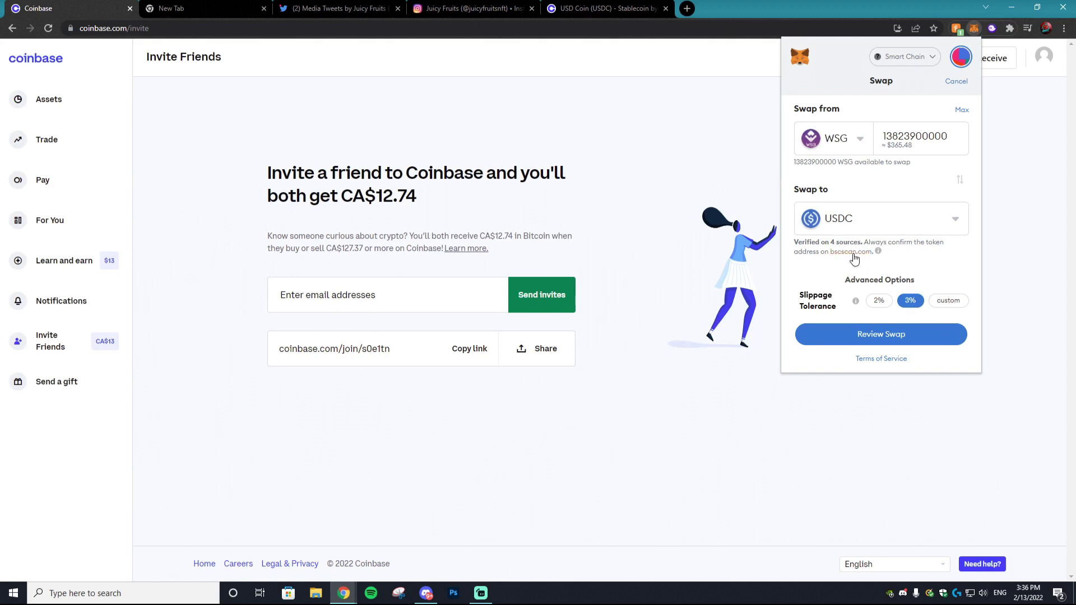
pyautogui.click(852, 252)
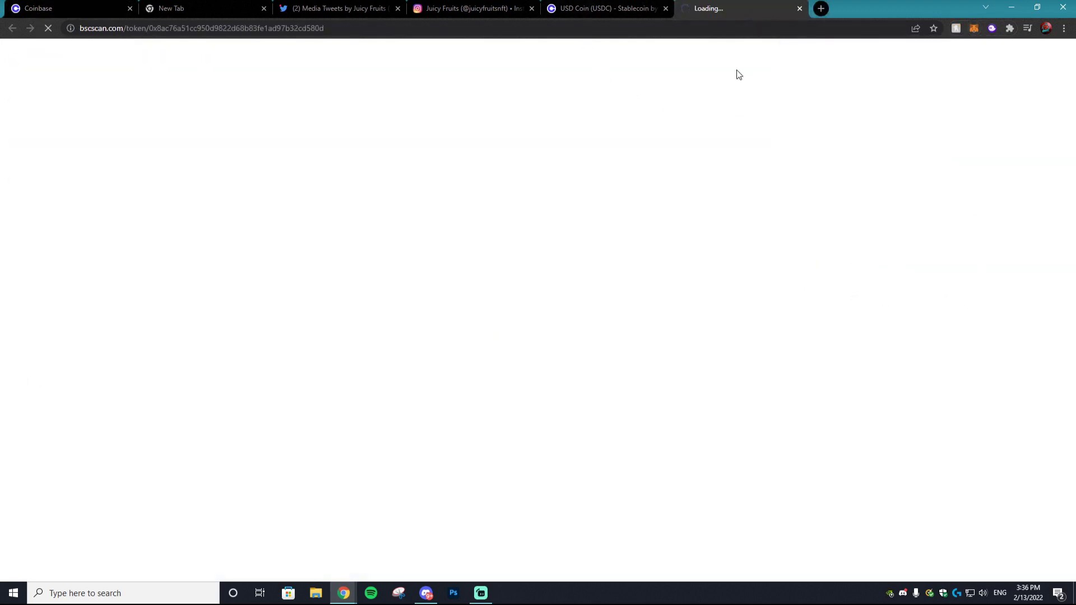
# Check the Binance-Peg USD Coin contract page on BscScan, then return to the swap form
pyautogui.click(398, 8)
pyautogui.click(398, 8)
pyautogui.scroll(-4, 487, 424)
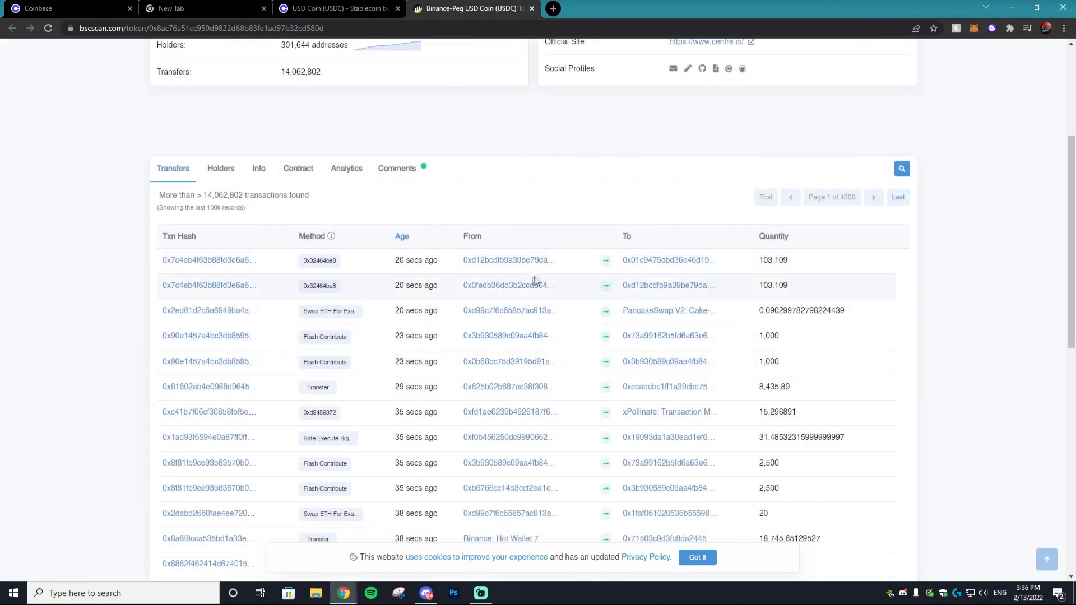
pyautogui.scroll(4, 548, 391)
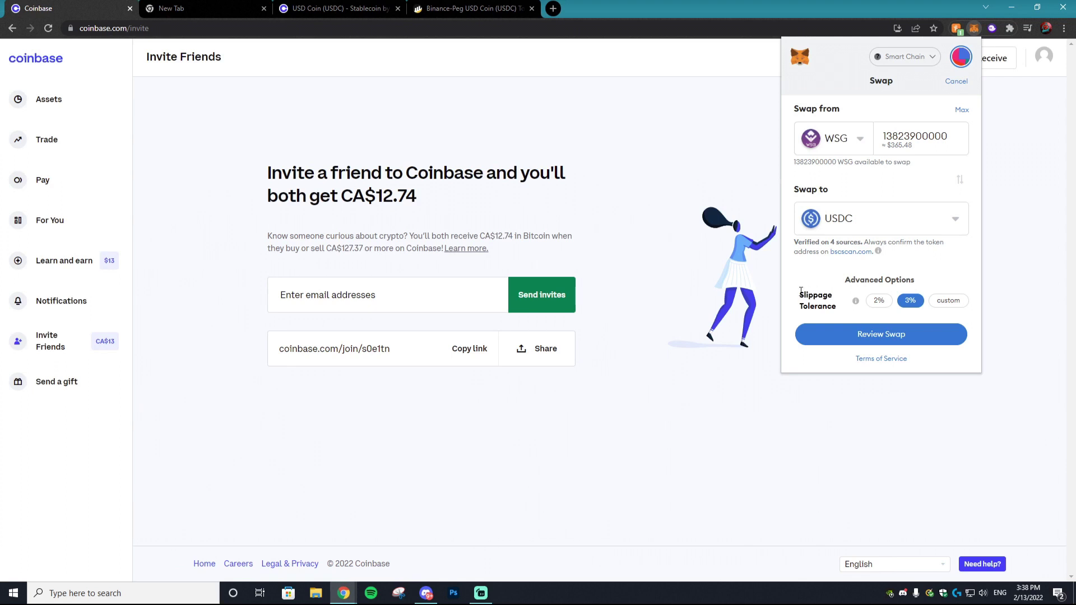
# Review the 279.38774 USDC quote and gas fee, then submit the WSG-to-USDC swap
pyautogui.moveTo(891, 144); pyautogui.dragTo(912, 146)
pyautogui.click(913, 146)
pyautogui.click(890, 337)
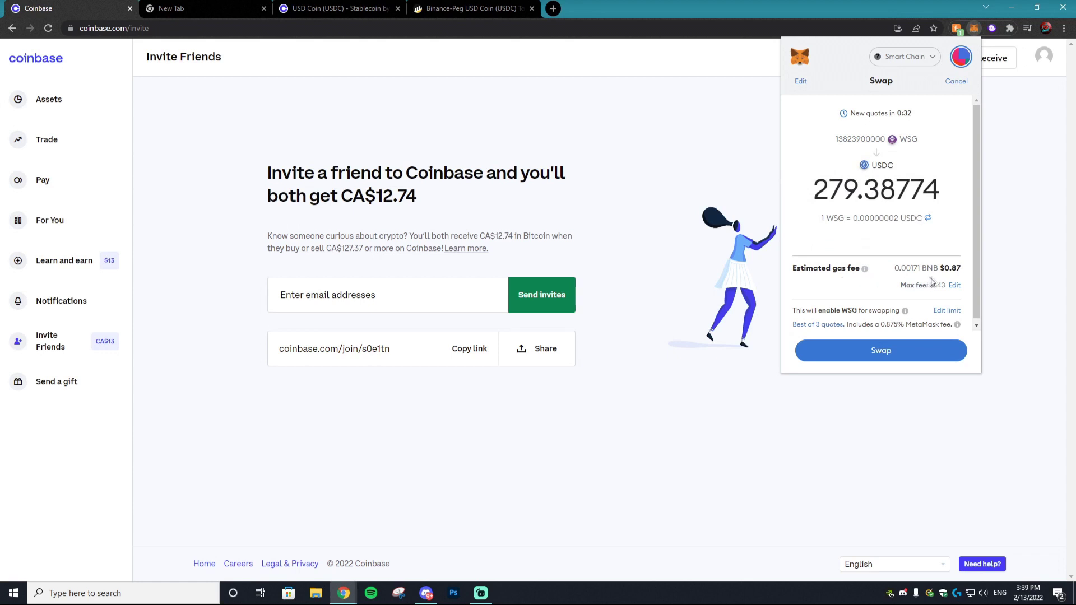
pyautogui.moveTo(955, 270); pyautogui.dragTo(954, 269)
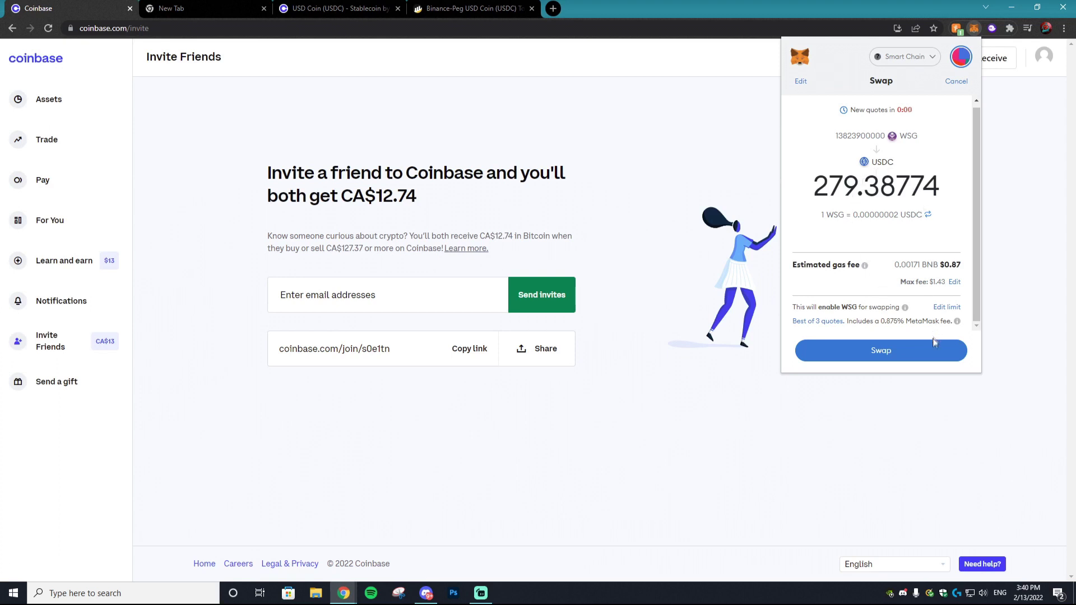
pyautogui.moveTo(959, 323)
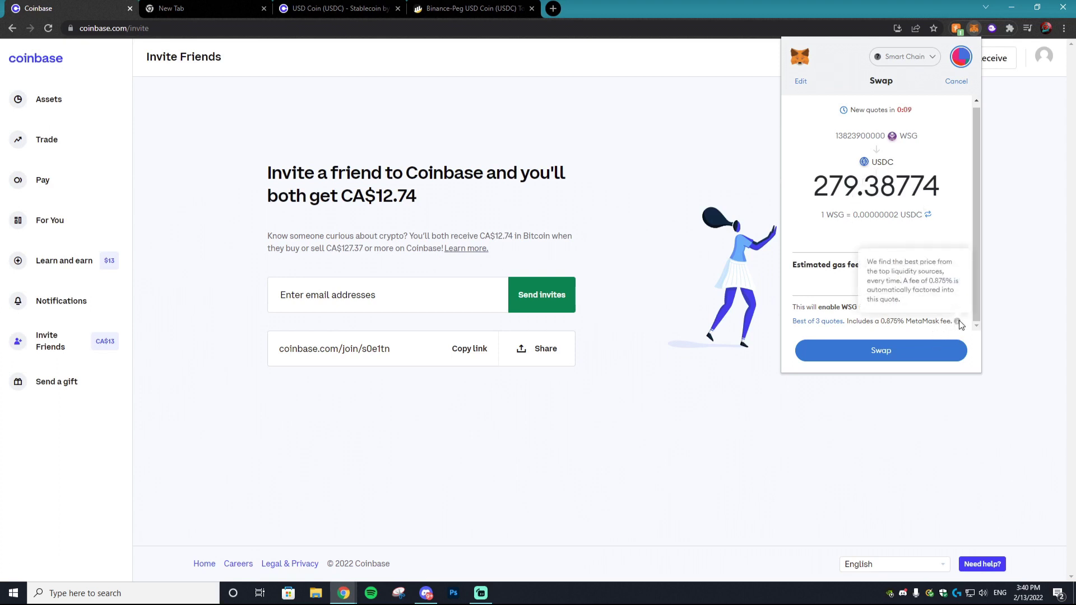
pyautogui.click(883, 348)
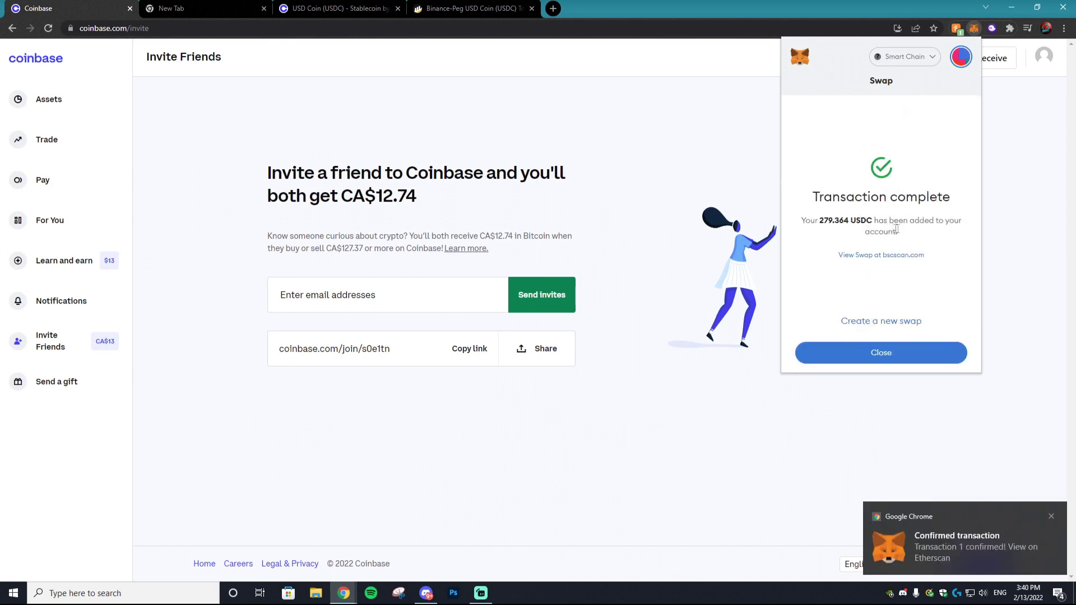
# Confirm the assets show 279.363 USDC and 0 WSG, then close MetaMask
pyautogui.click(902, 353)
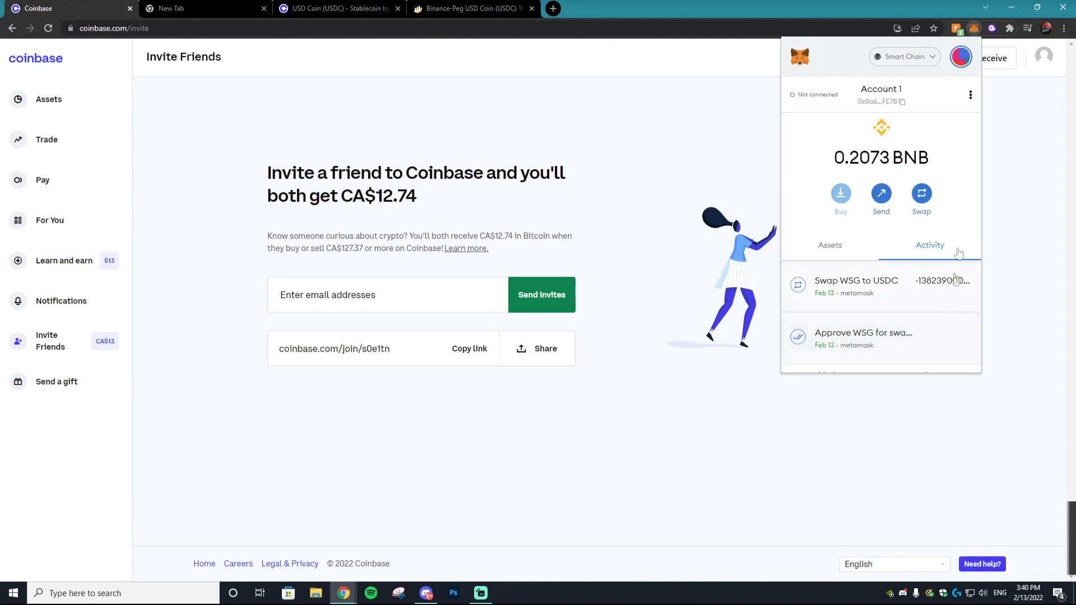
pyautogui.click(830, 243)
pyautogui.scroll(-3, 870, 240)
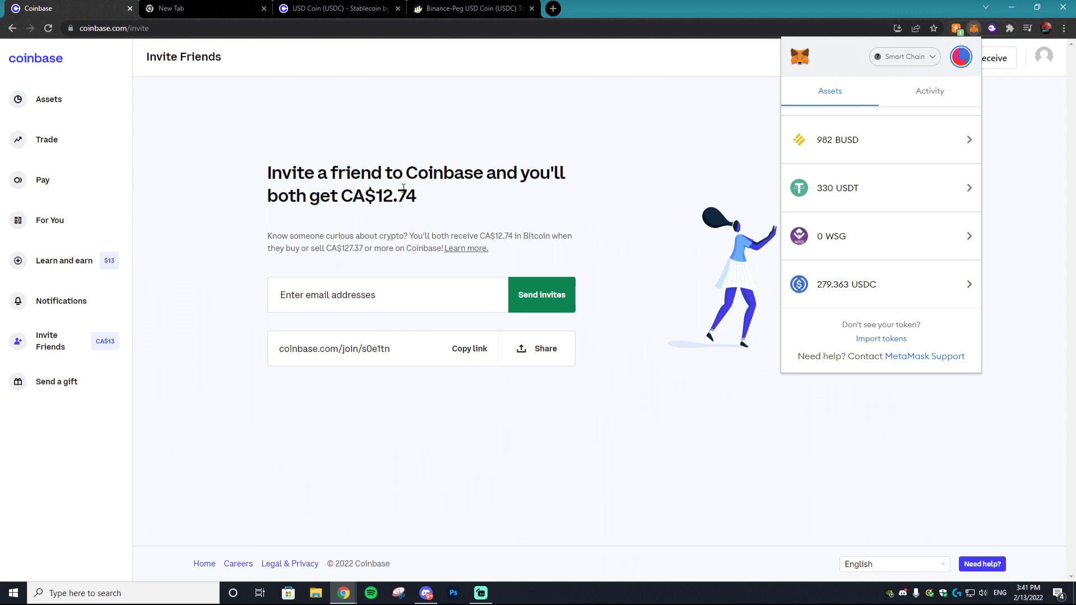
pyautogui.click(1065, 168)
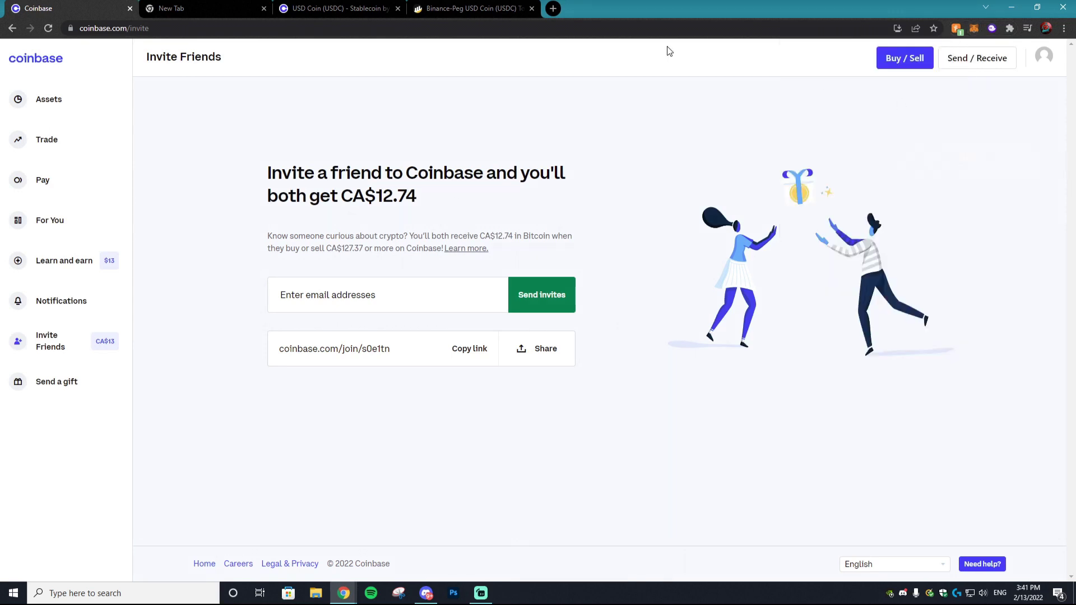
# Add PayPal as a Coinbase payment method from account settings
pyautogui.click(1044, 58)
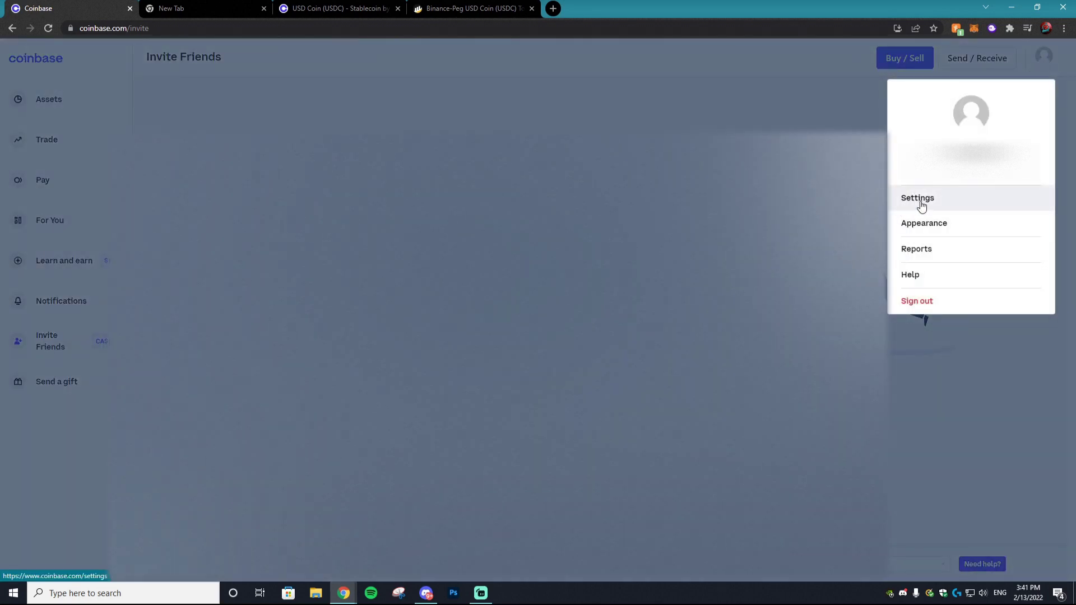
pyautogui.click(922, 206)
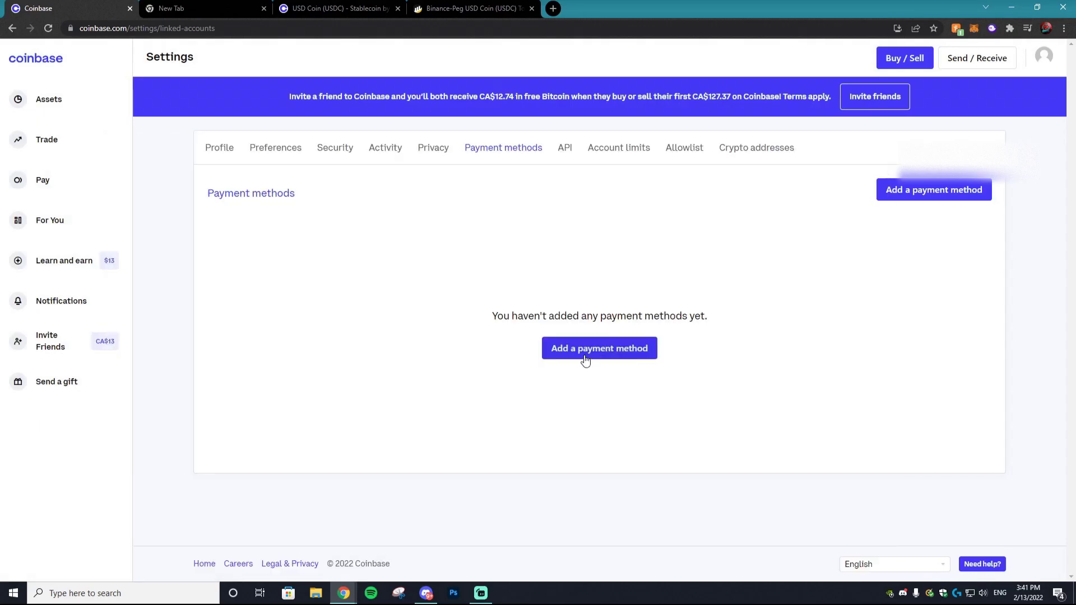
pyautogui.click(584, 359)
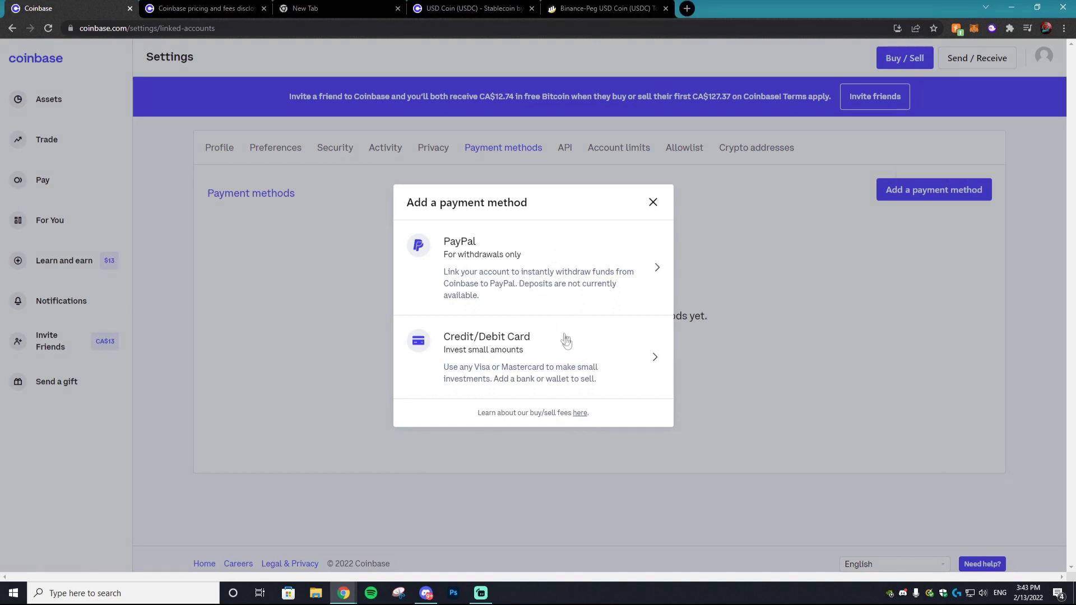
pyautogui.click(567, 290)
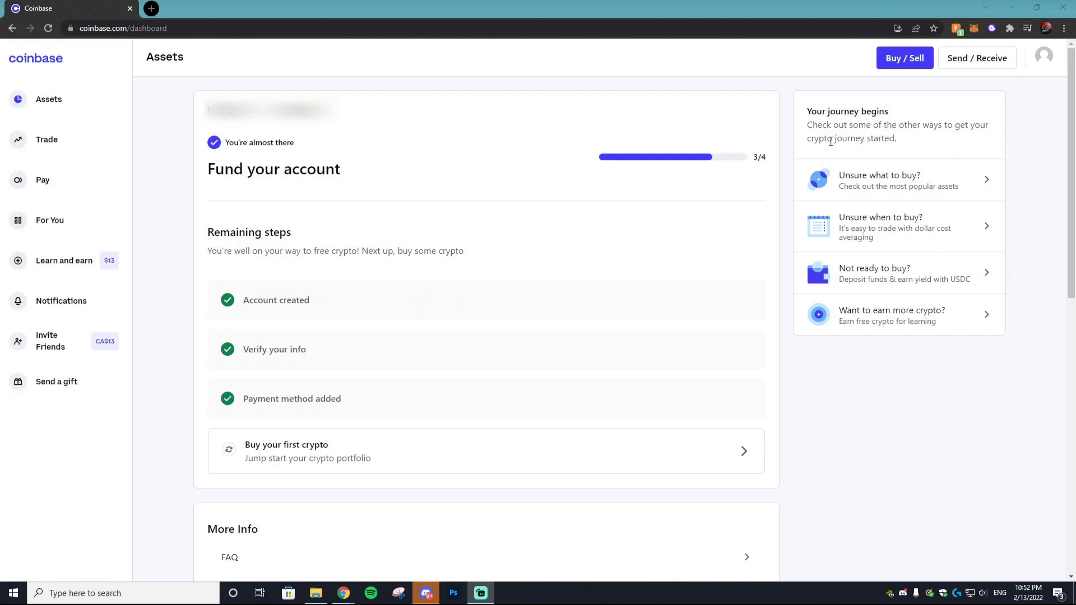
# In Coinbase's Receive panel, search the asset list for usdt
pyautogui.click(982, 66)
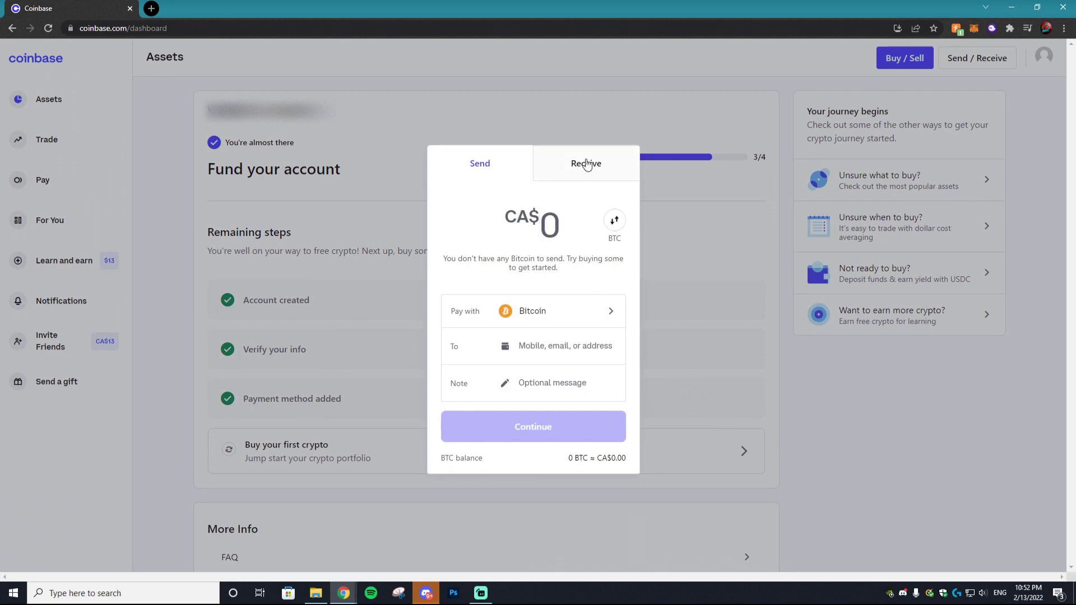
pyautogui.click(583, 166)
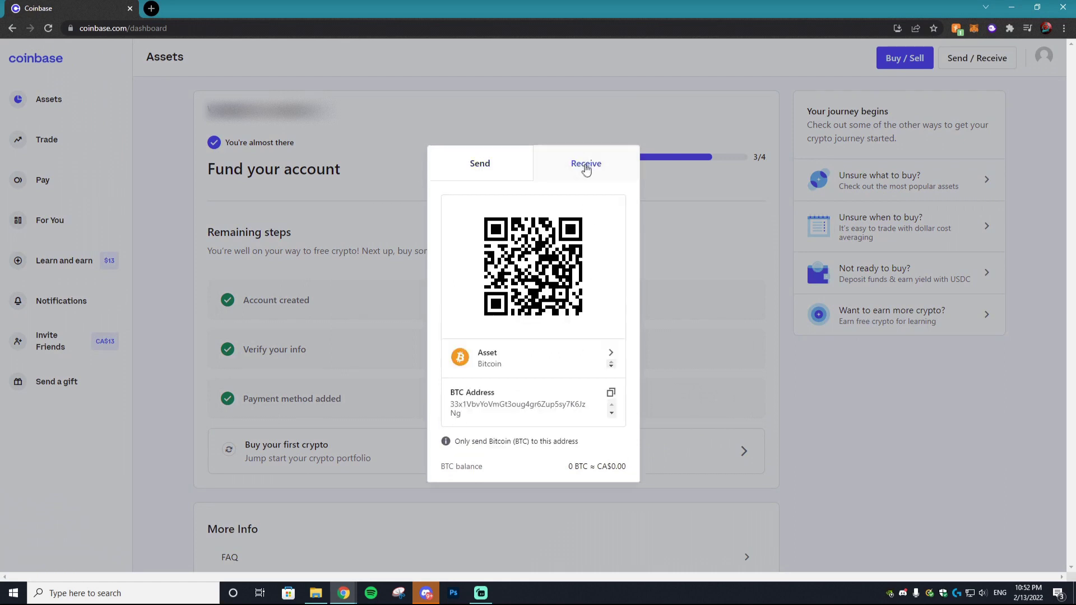
pyautogui.click(612, 357)
pyautogui.scroll(-3, 589, 244)
pyautogui.scroll(-4, 588, 244)
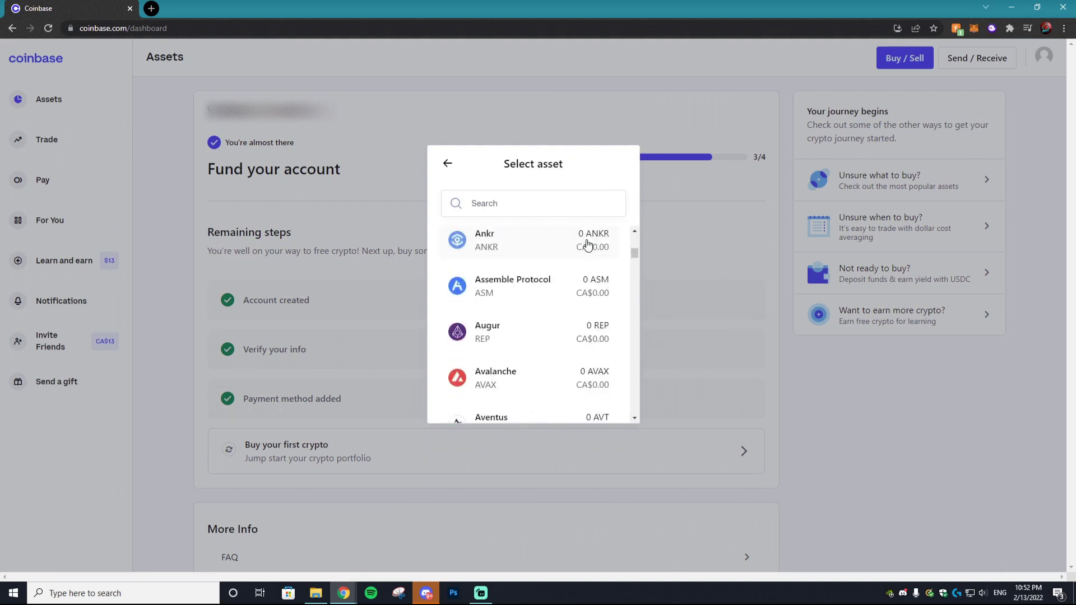
pyautogui.click(572, 204)
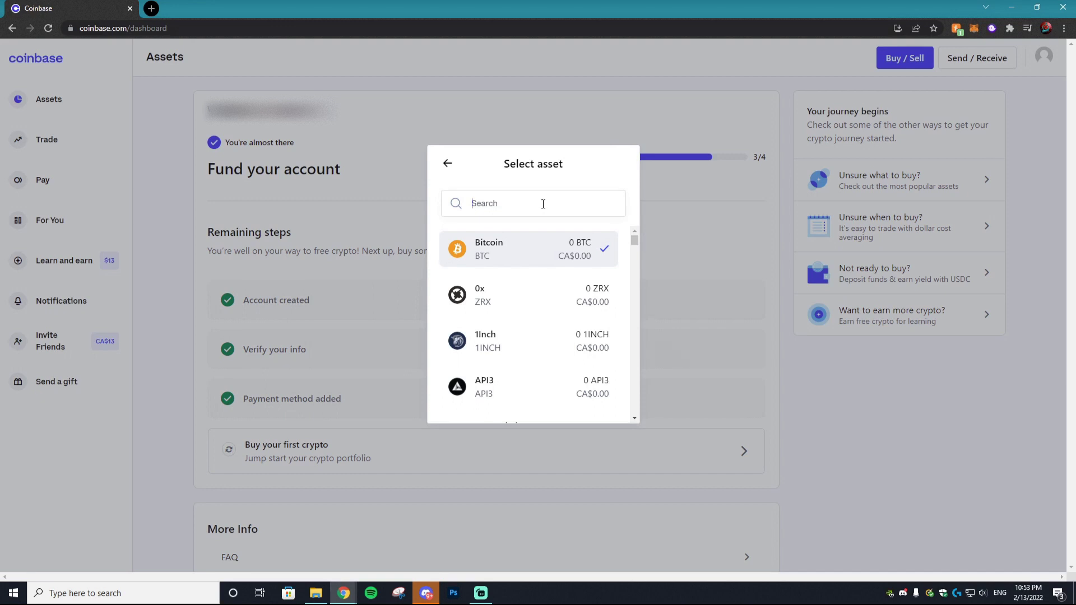
pyautogui.write('usd')
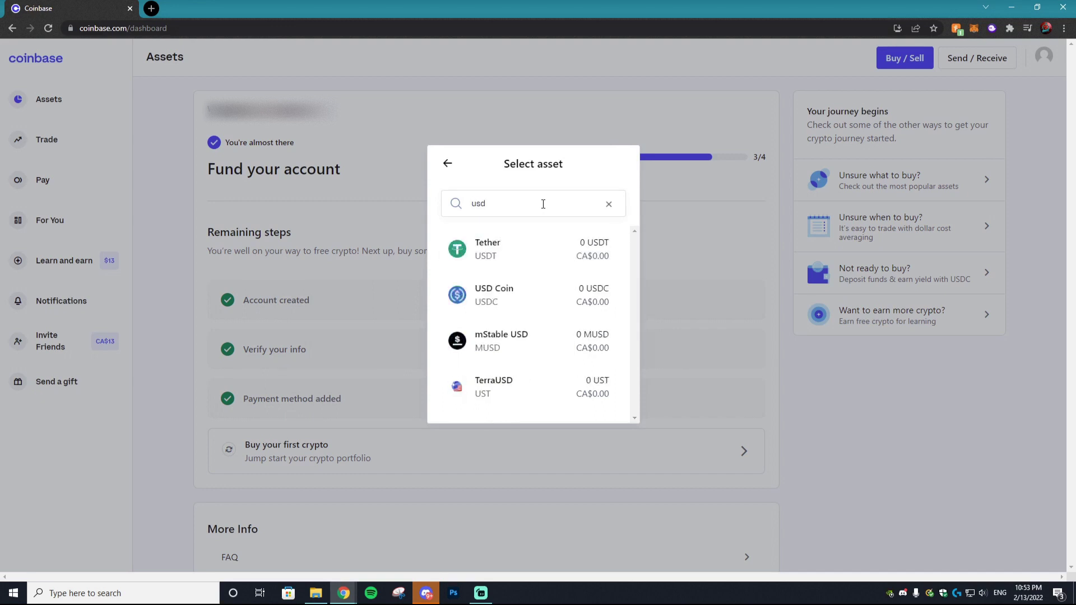
pyautogui.write('t')
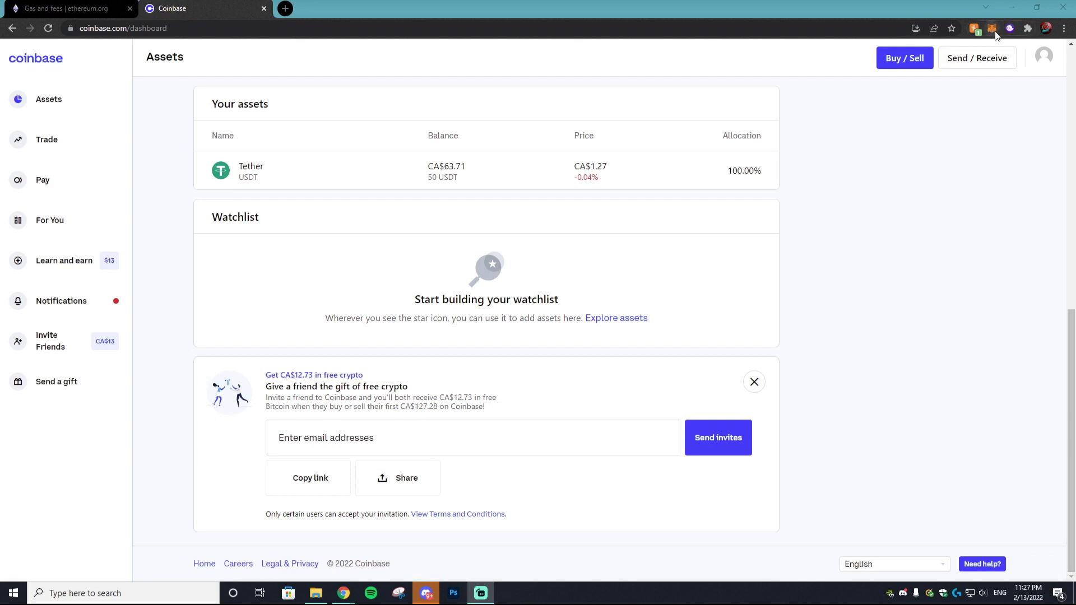
# Copy the Coinbase Ethereum receiving address
pyautogui.click(976, 63)
pyautogui.click(582, 174)
pyautogui.click(534, 252)
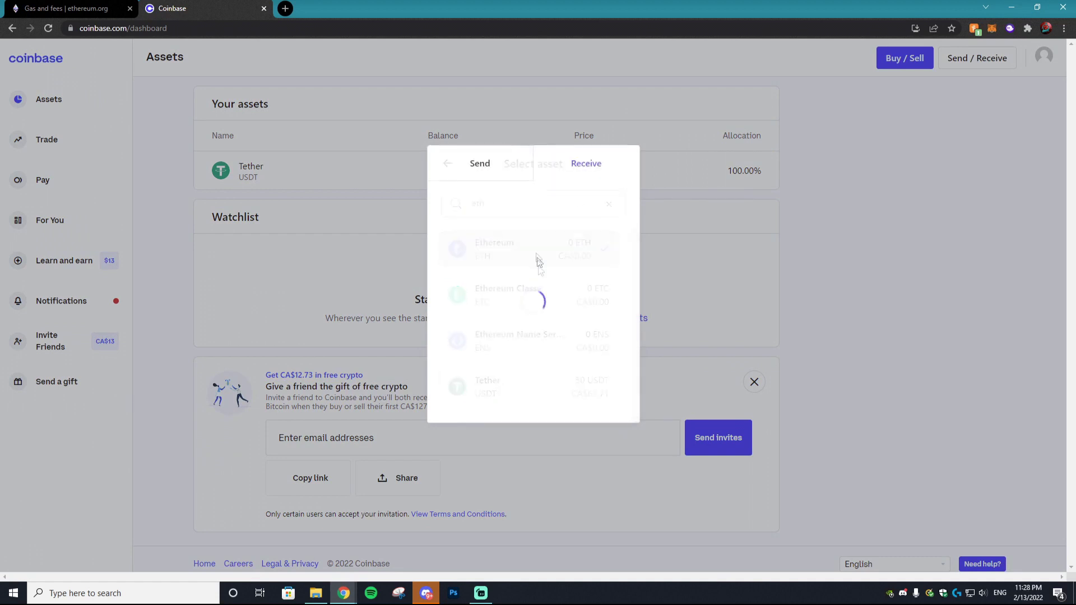
pyautogui.click(611, 393)
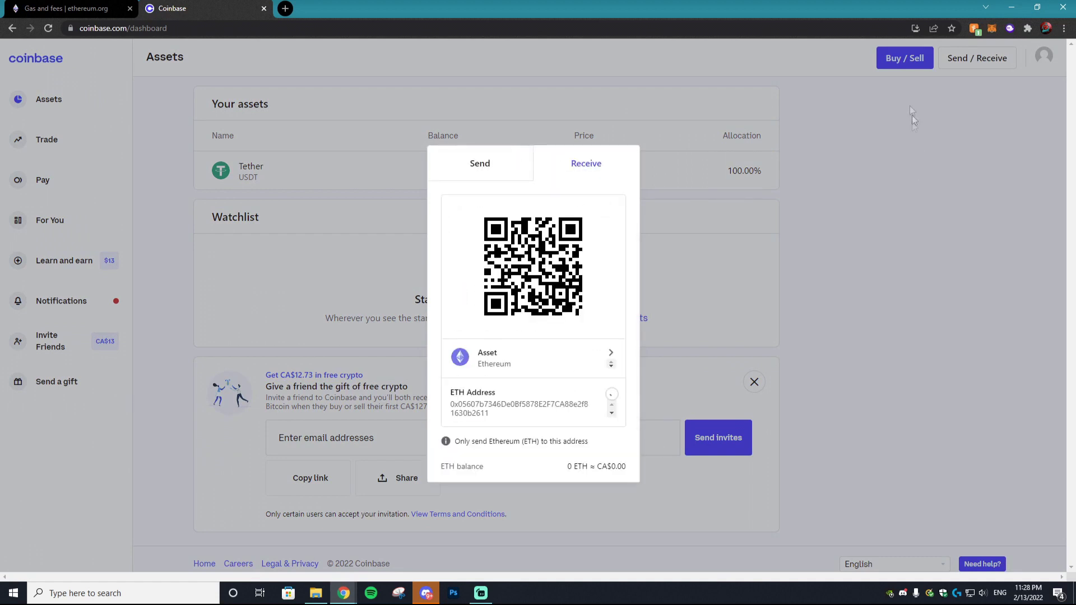
# Paste the Coinbase ETH address as the recipient in MetaMask's Send form
pyautogui.click(993, 28)
pyautogui.rightClick(838, 115)
pyautogui.click(863, 197)
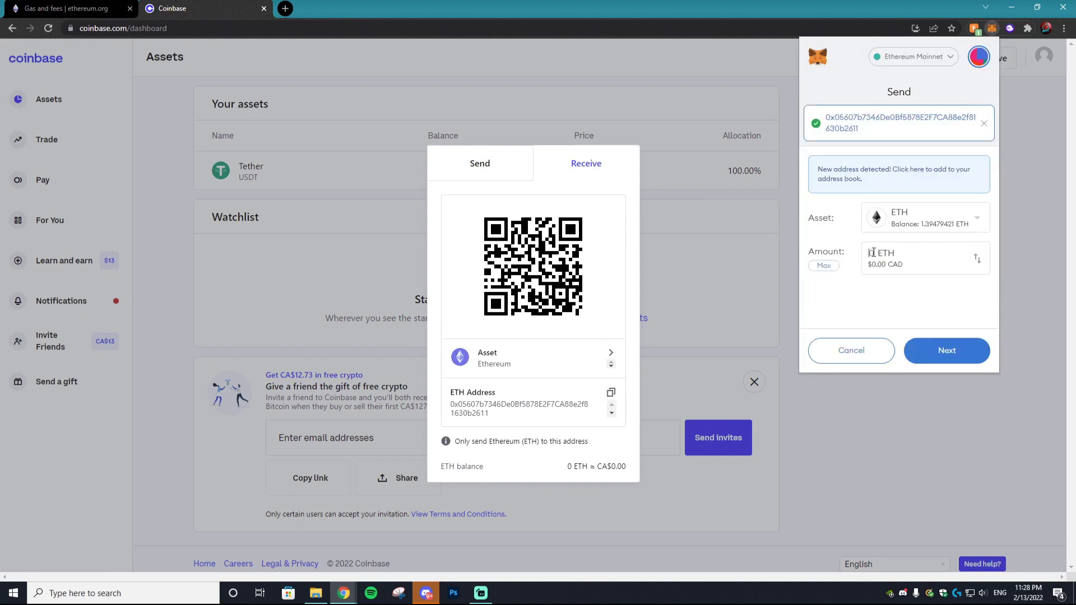
# Enter 0.14 ETH and confirm the transfer to the Coinbase address, totalling 0.1407351 ETH with gas
pyautogui.write('0.14')
pyautogui.click(947, 351)
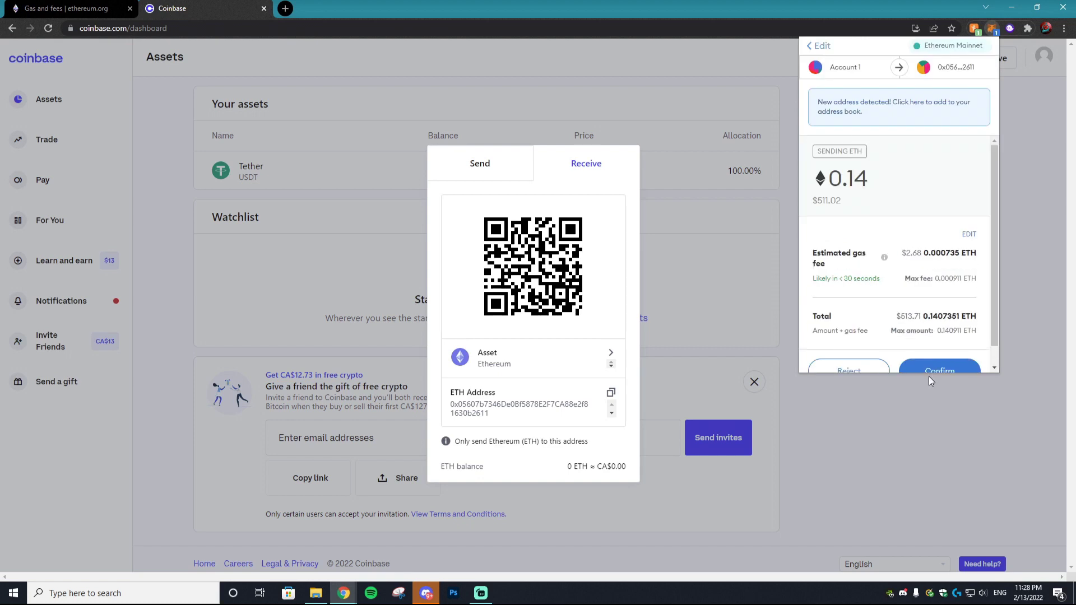
pyautogui.scroll(-1, 931, 253)
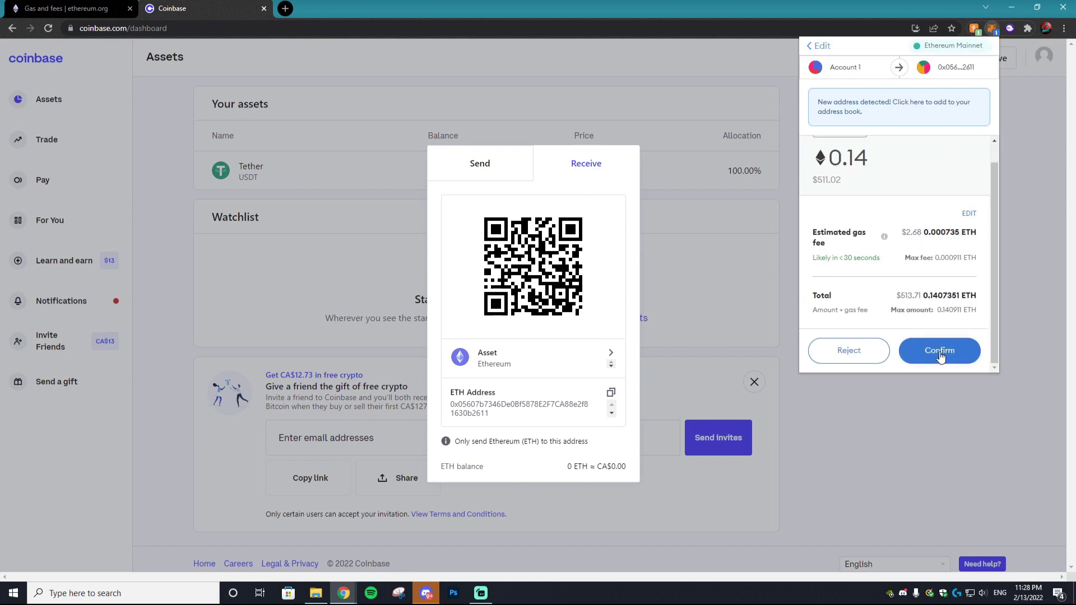
pyautogui.click(940, 354)
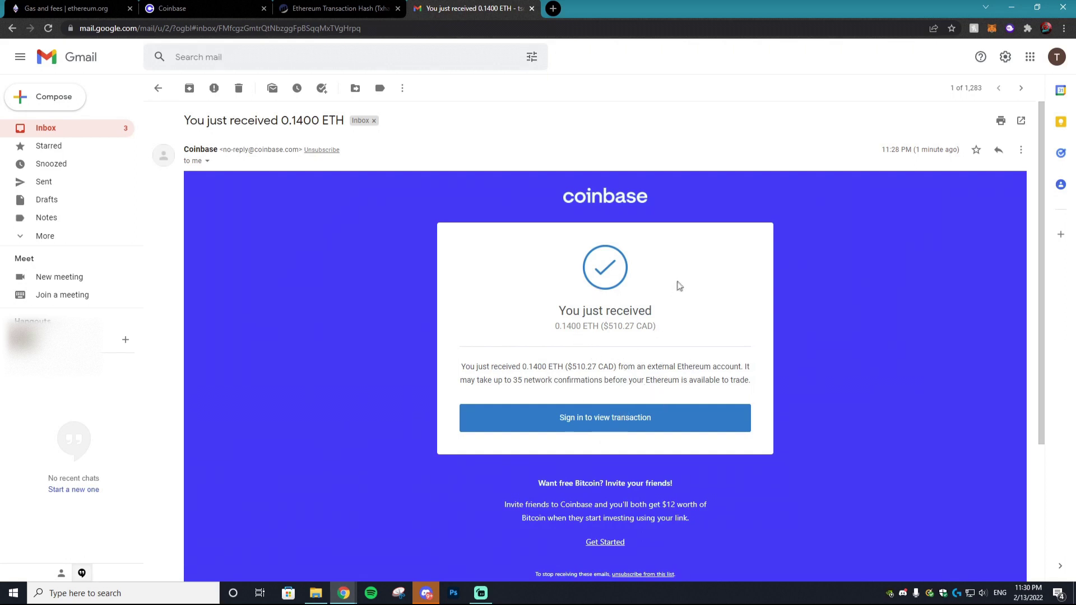
# Reload the Coinbase dashboard and check that 0.14 ETH (CA$511.24) appears under Your assets
pyautogui.click(224, 8)
pyautogui.scroll(4, 413, 175)
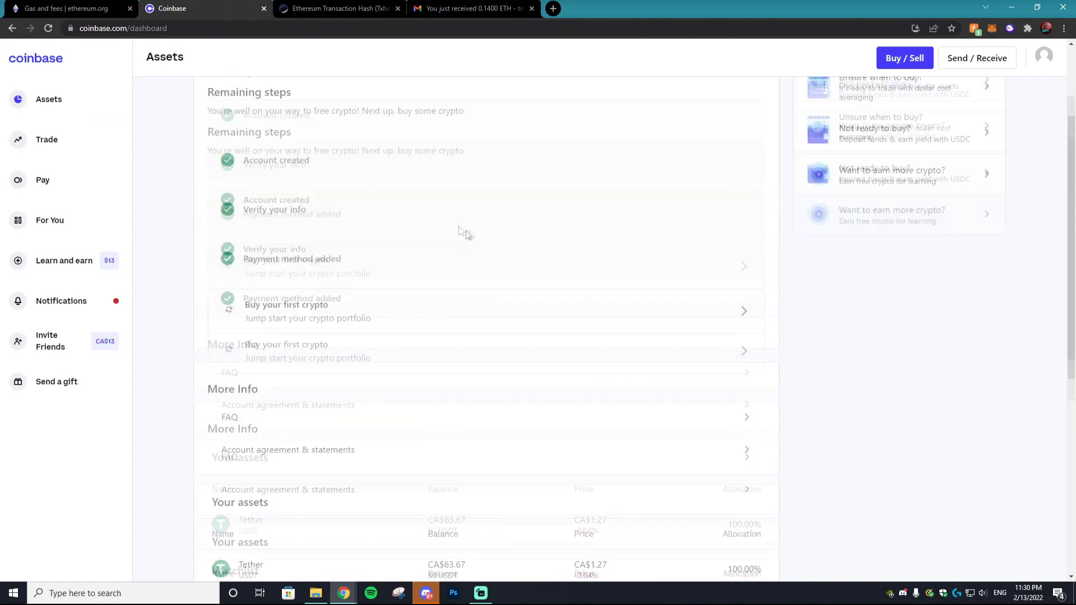
pyautogui.click(49, 28)
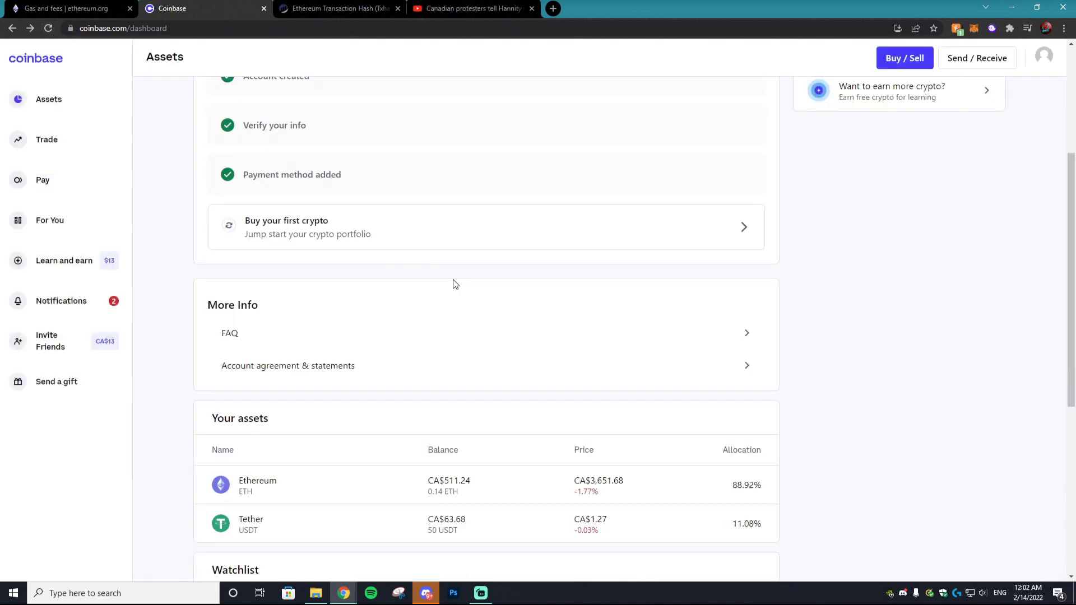
pyautogui.scroll(-3, 271, 488)
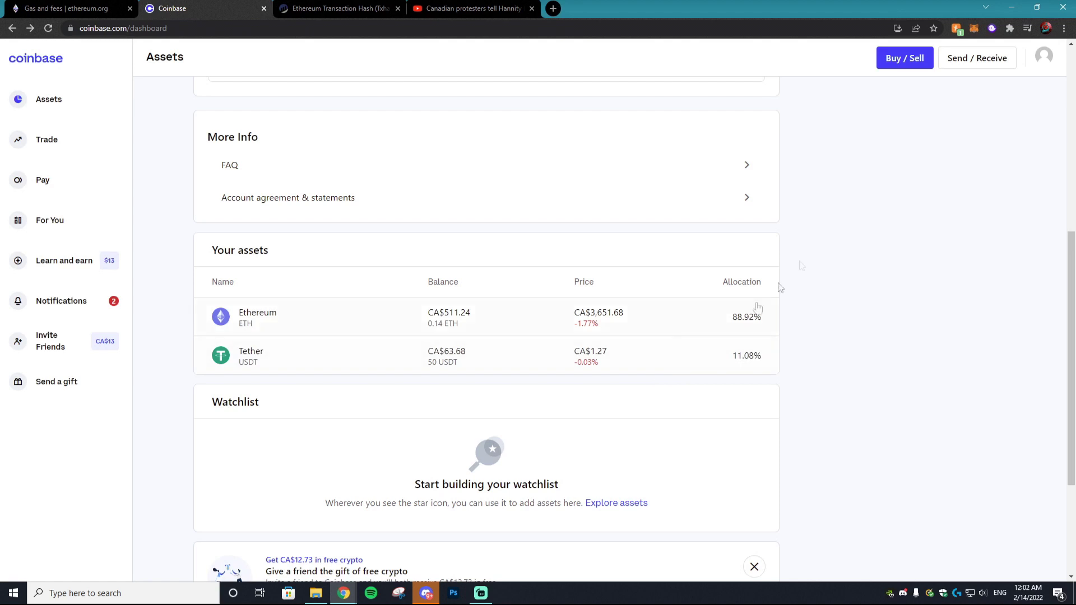
# Set up a Coinbase sell order for CA$500 worth of Ethereum
pyautogui.click(891, 59)
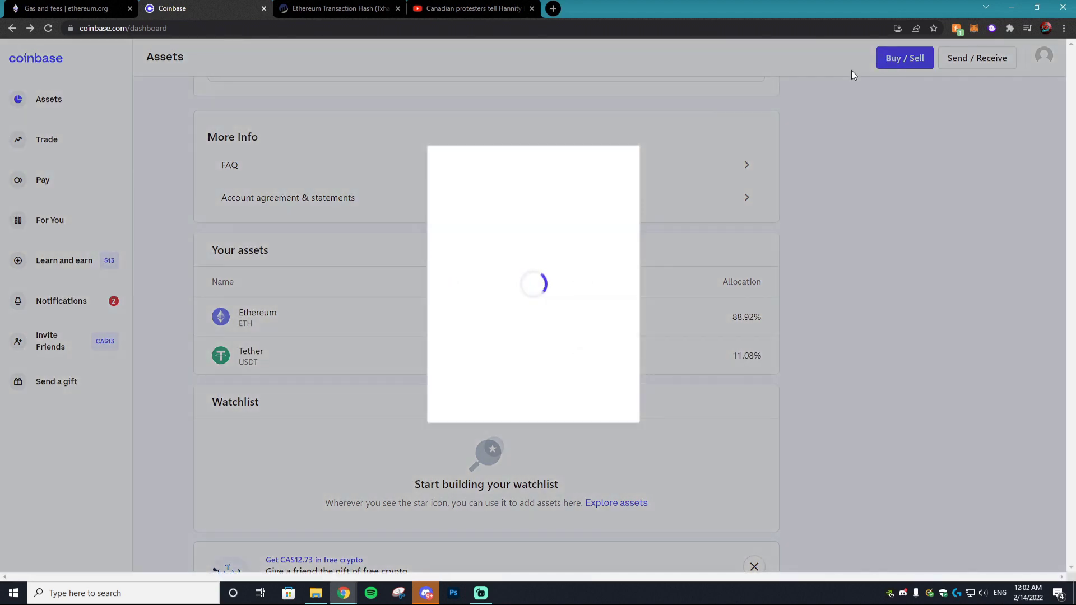
pyautogui.click(537, 168)
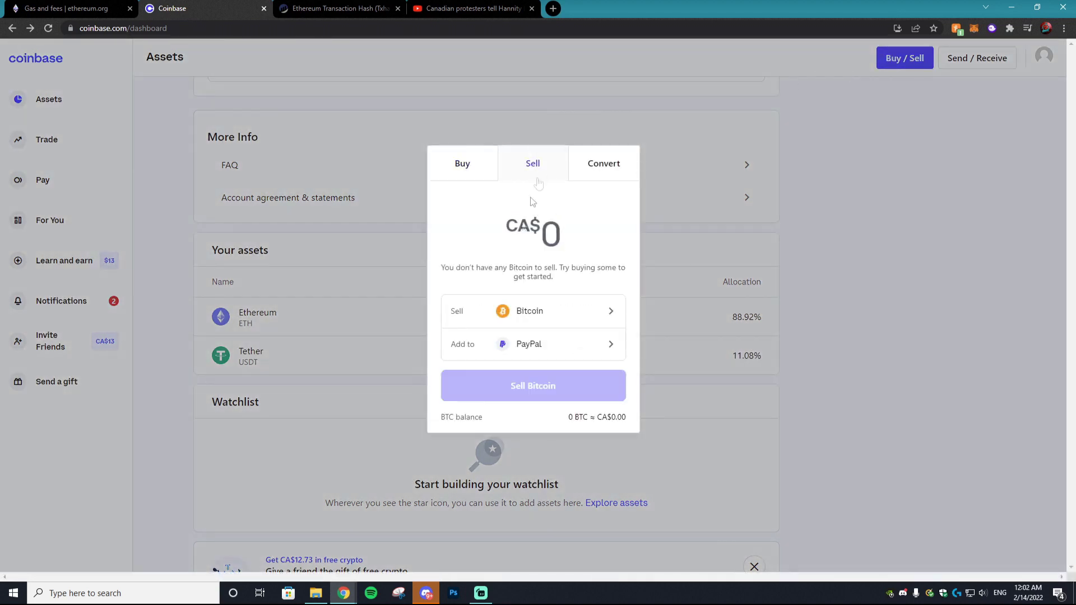
pyautogui.click(612, 315)
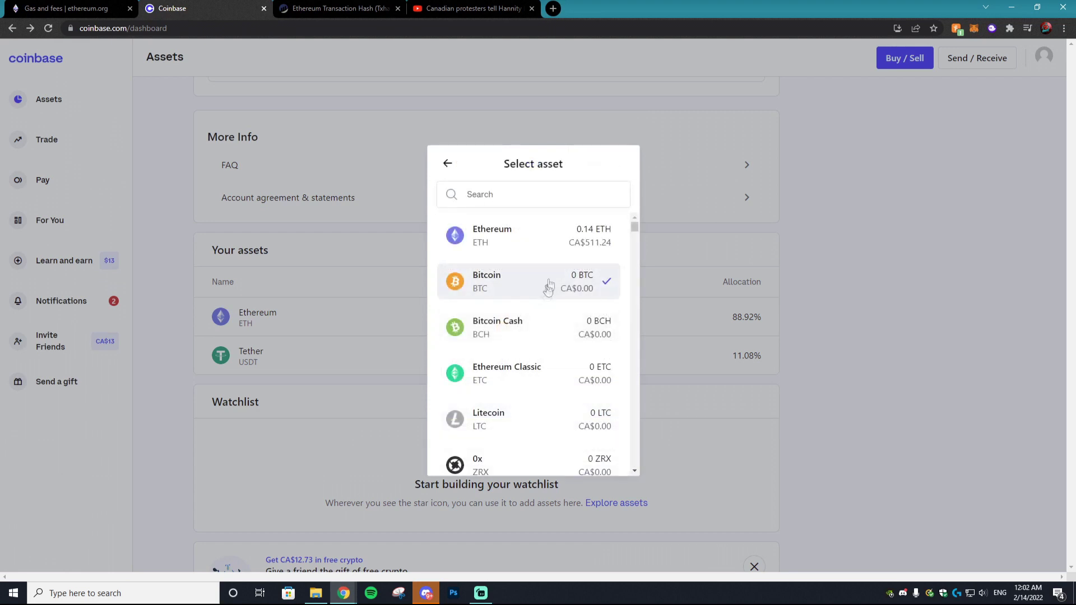
pyautogui.click(560, 234)
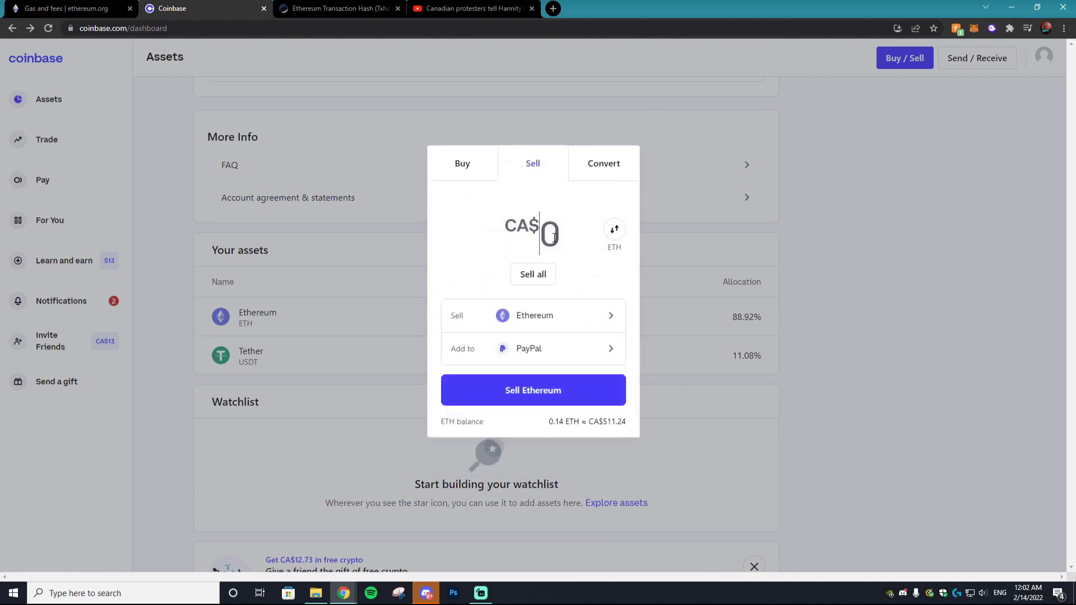
pyautogui.hotkey('ctrl', 'v')
pyautogui.doubleClick(506, 236)
pyautogui.write('500')
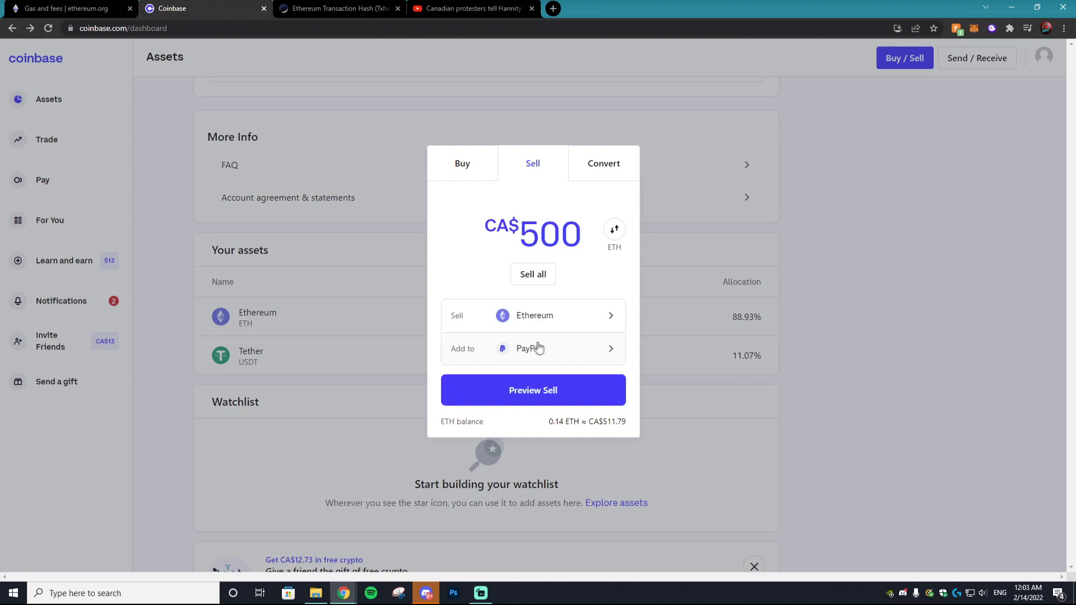
# Keep PayPal as the payout, preview, and sell 0.13766897 ETH for CA$495
pyautogui.click(480, 350)
pyautogui.click(444, 166)
pyautogui.click(538, 393)
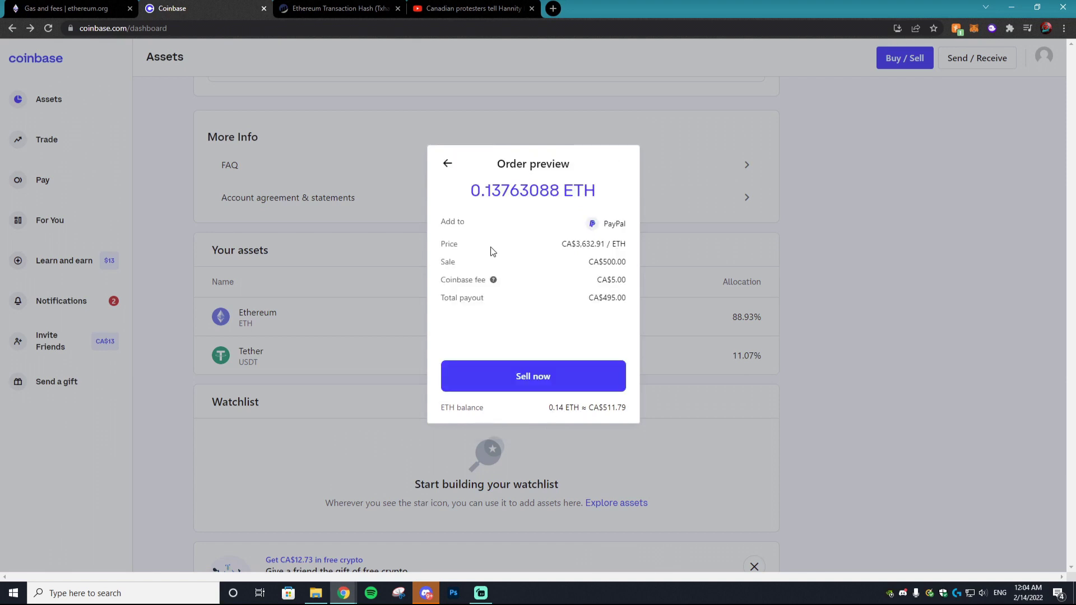
pyautogui.press('Return')
pyautogui.click(493, 280)
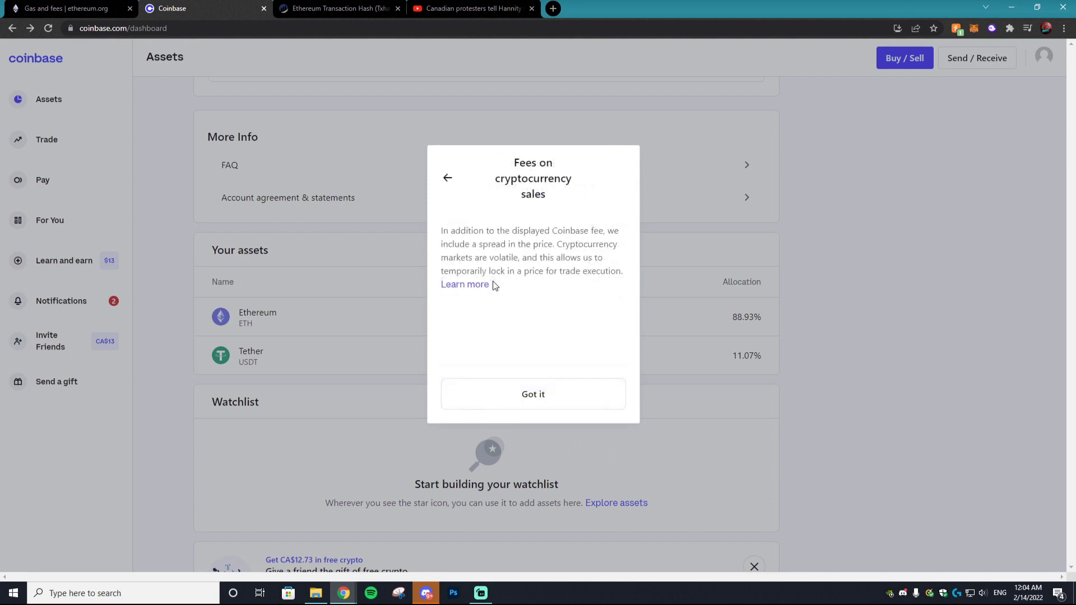
pyautogui.click(566, 387)
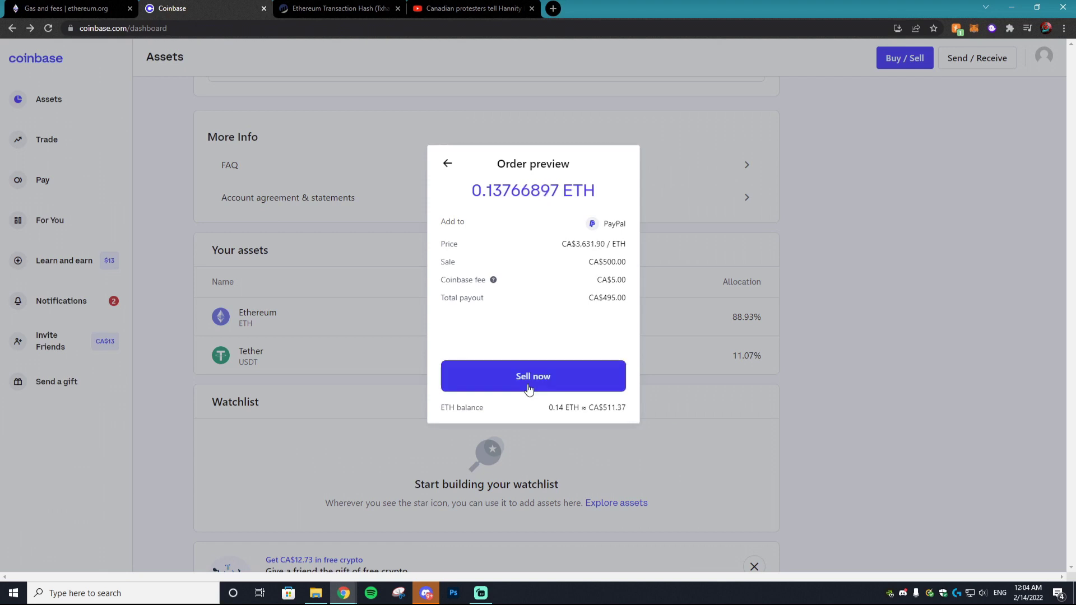
pyautogui.click(539, 379)
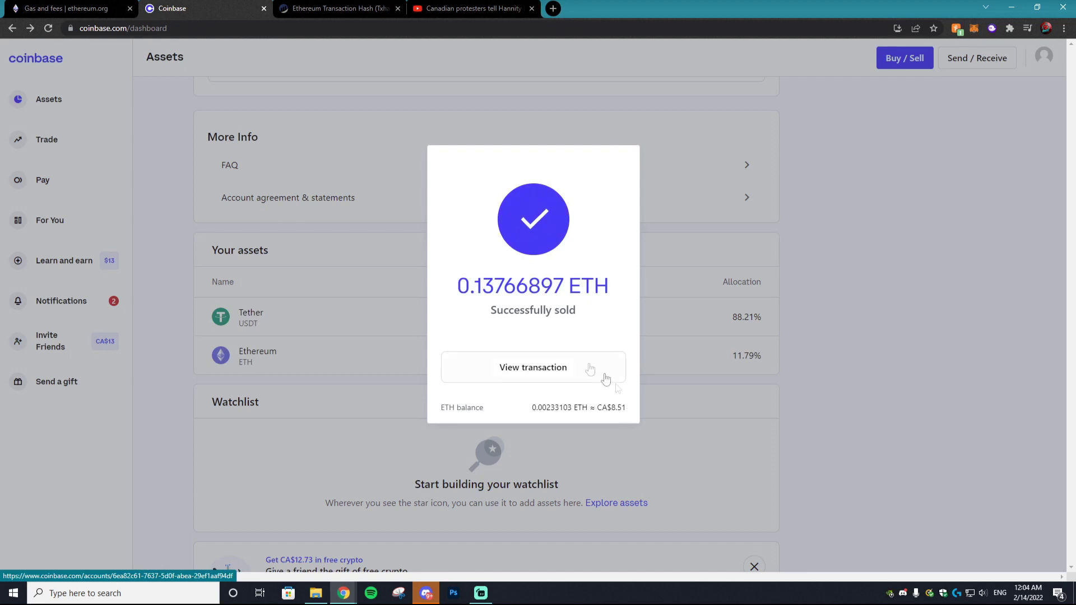
pyautogui.click(521, 371)
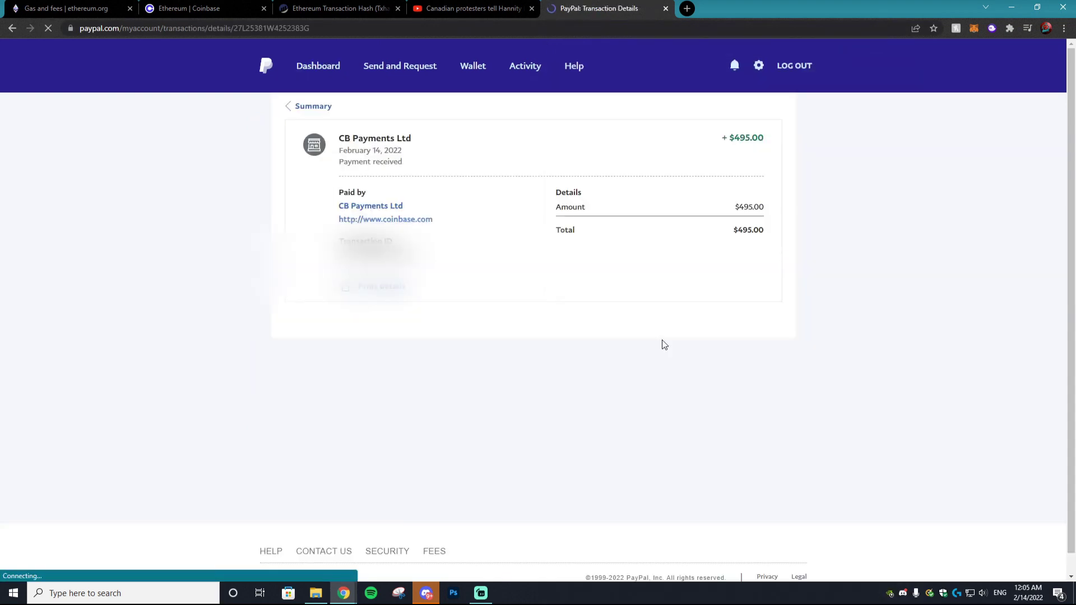
# Verify the +$495.00 Coinbase payment and $495.00 CAD balance in PayPal, then view the Coinbase Ethereum wallet
pyautogui.moveTo(739, 207); pyautogui.dragTo(737, 211)
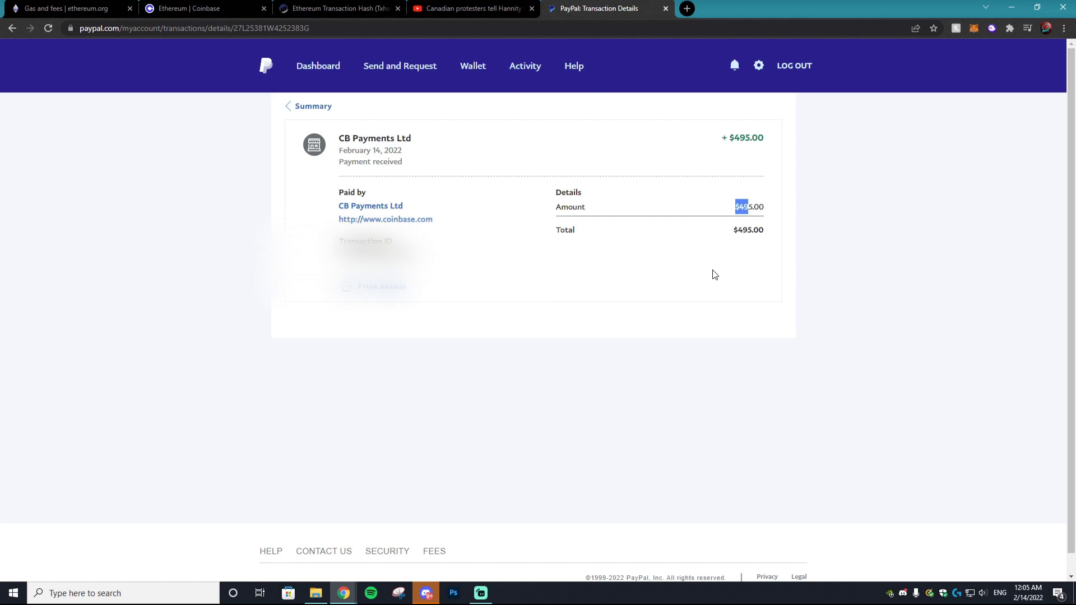
pyautogui.click(318, 66)
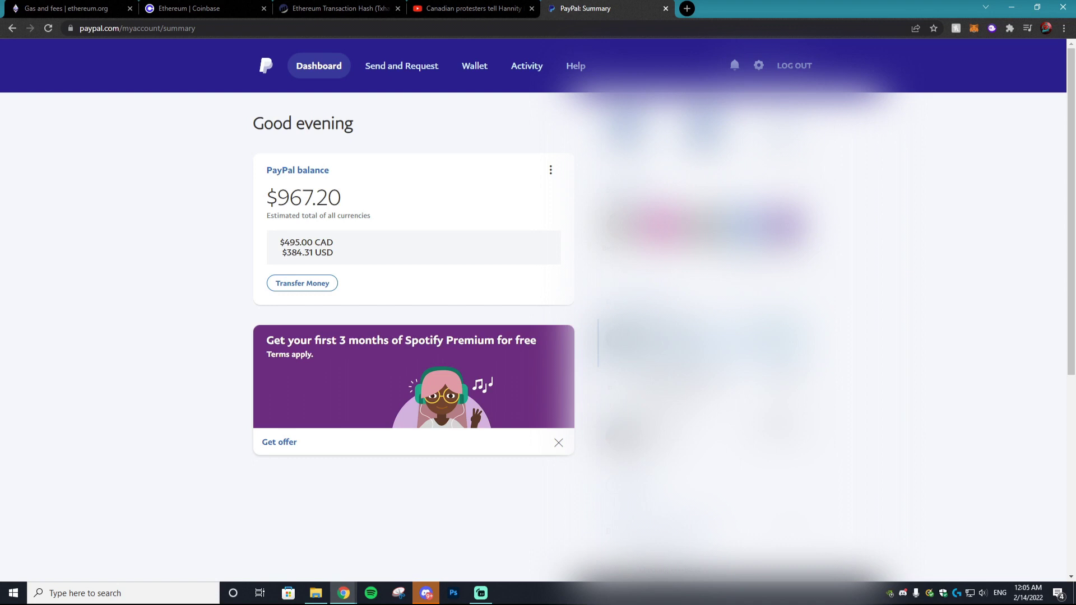
pyautogui.click(189, 7)
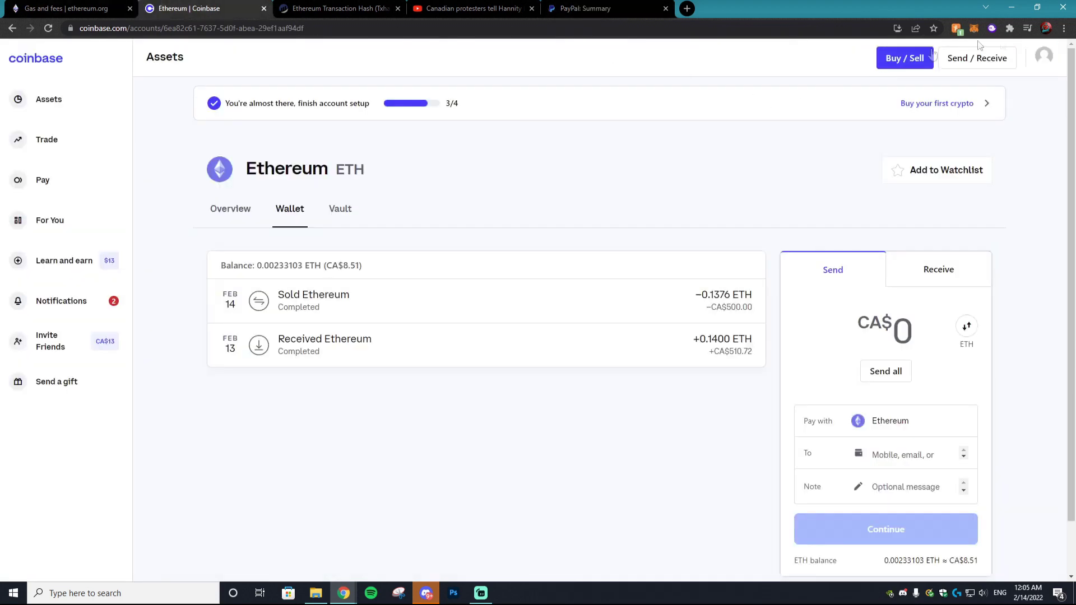